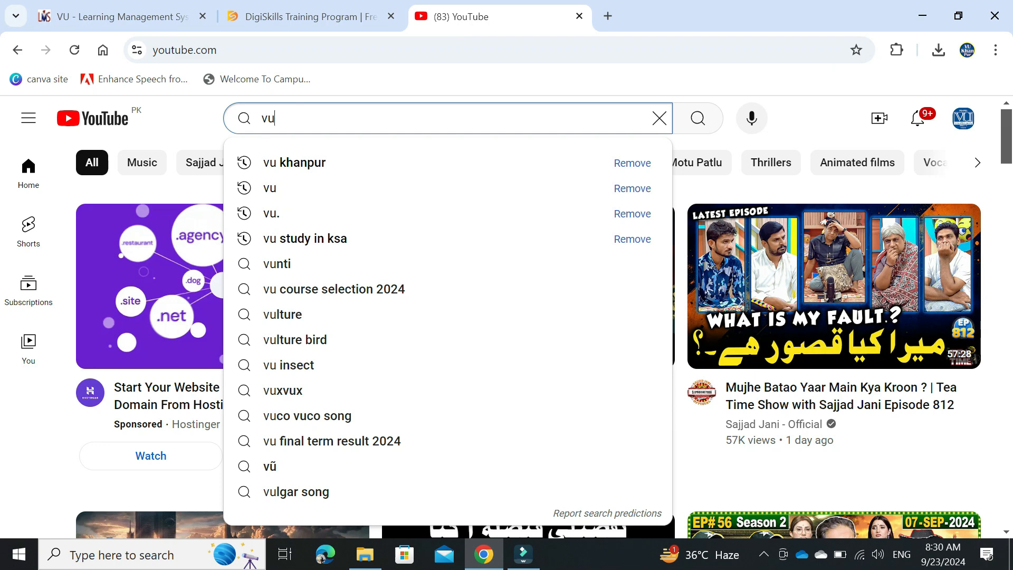
Search YouTube for the suggested query "vu khanpur" to find the channel.
click(294, 163)
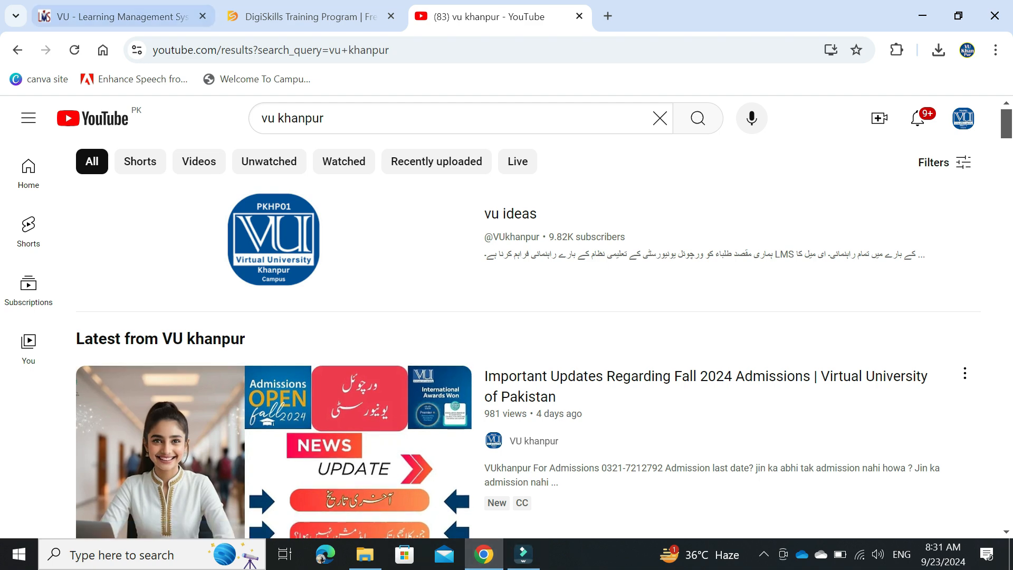
Switch to the VU Learning Management System and open the Study Program Conversion form from Student Services.
click(122, 16)
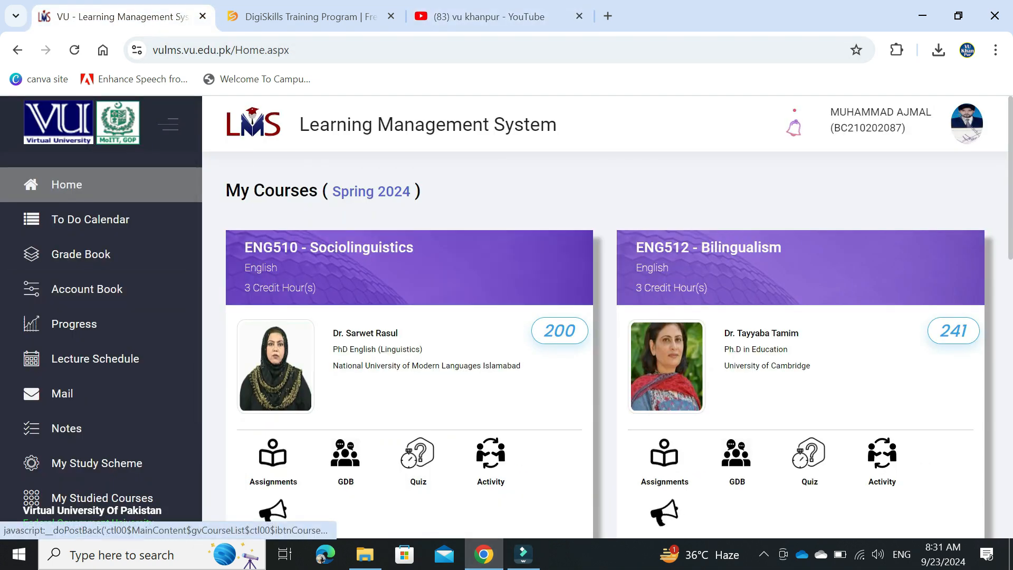
scroll(100, 438, down, 2)
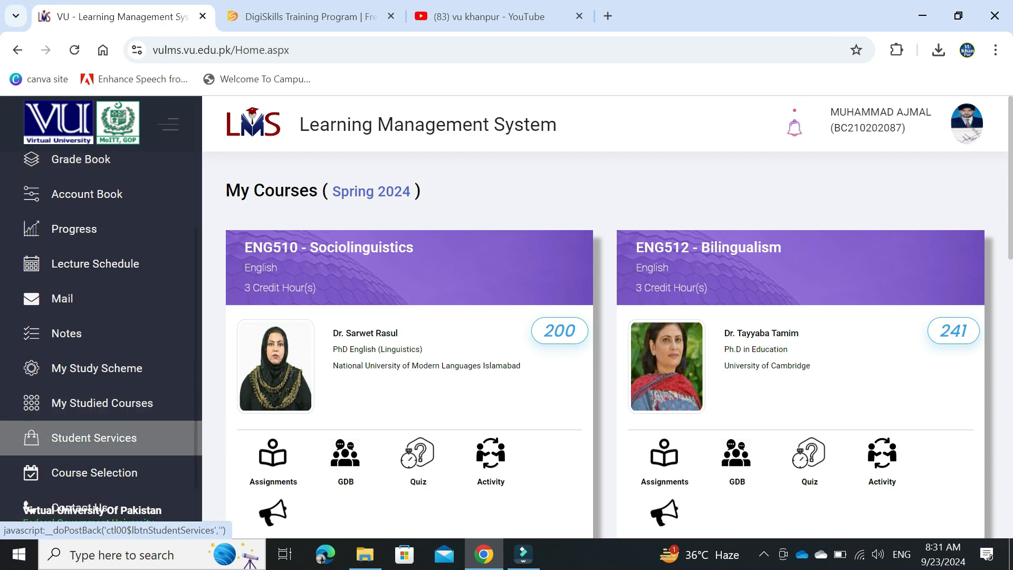
click(94, 438)
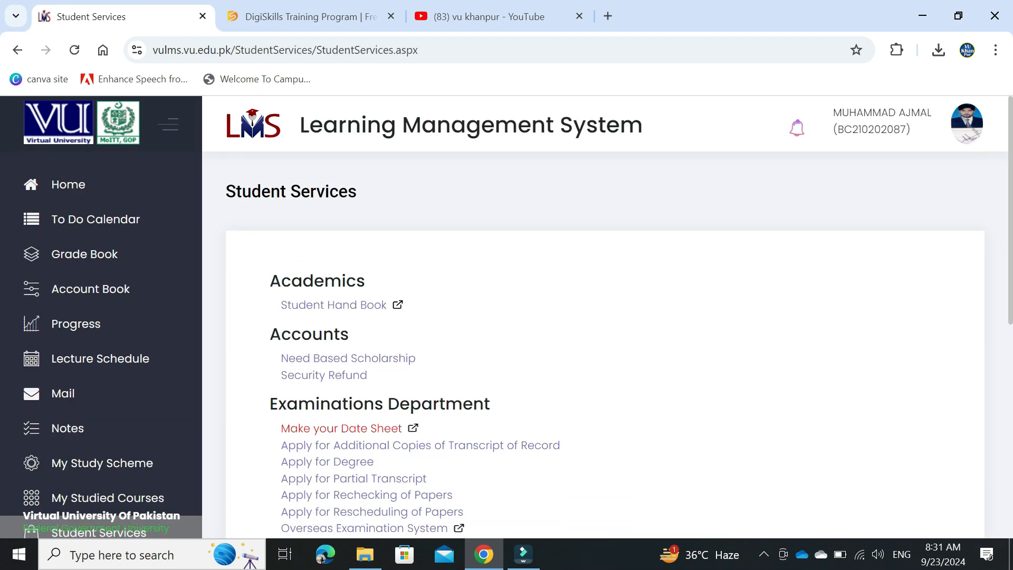
scroll(605, 342, down, 6)
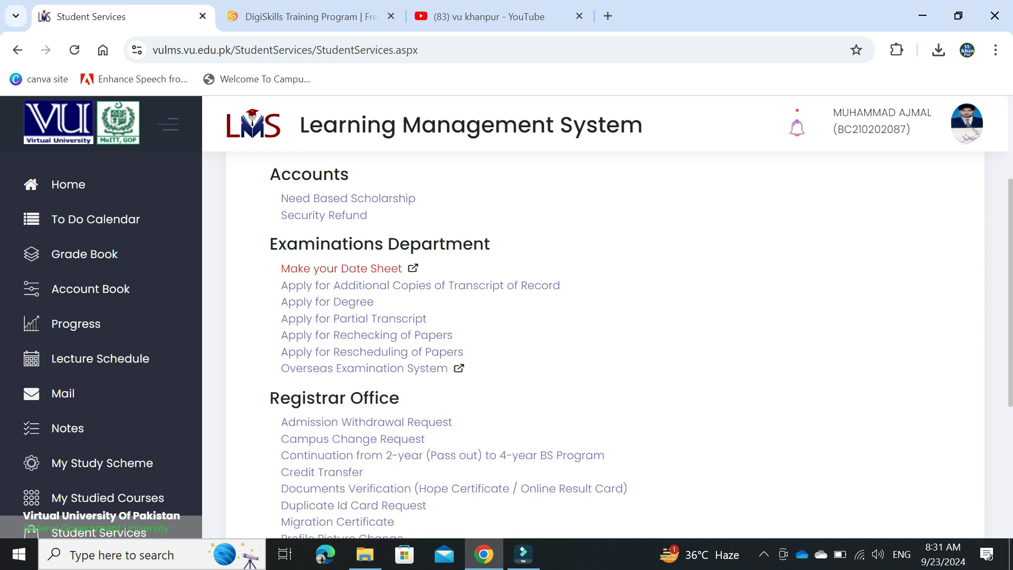
scroll(605, 343, down, 2)
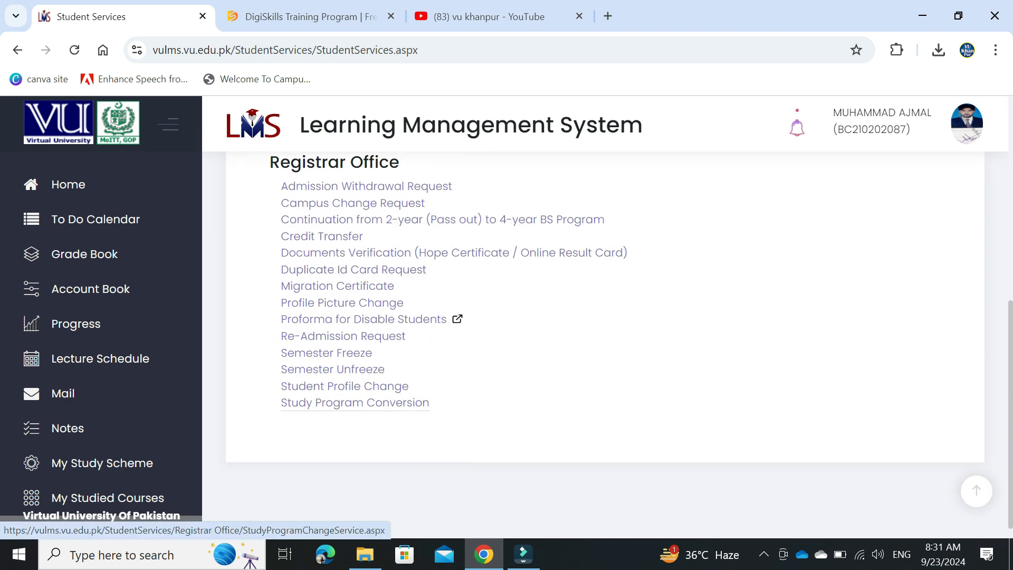
click(354, 402)
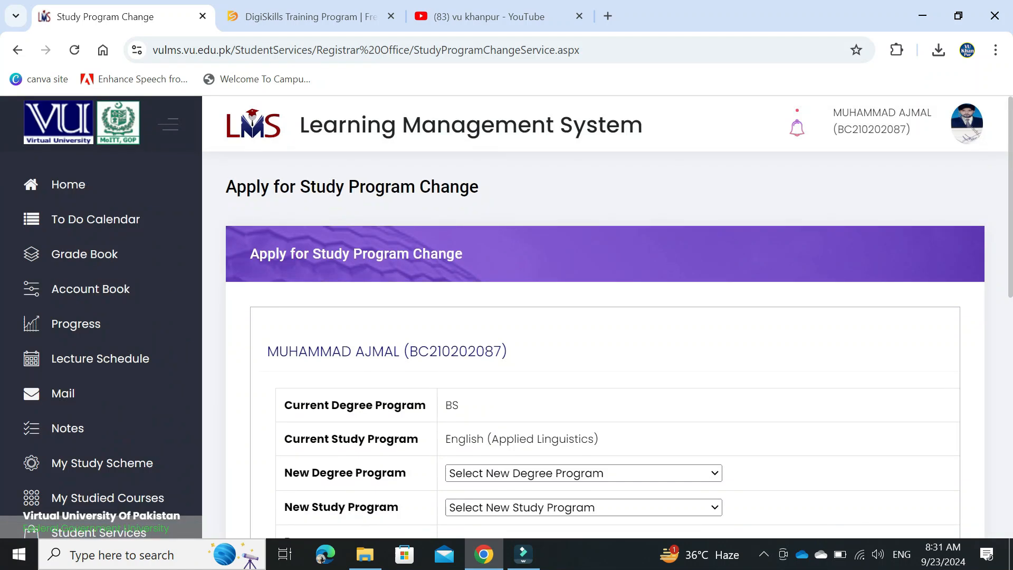
scroll(605, 343, down, 3)
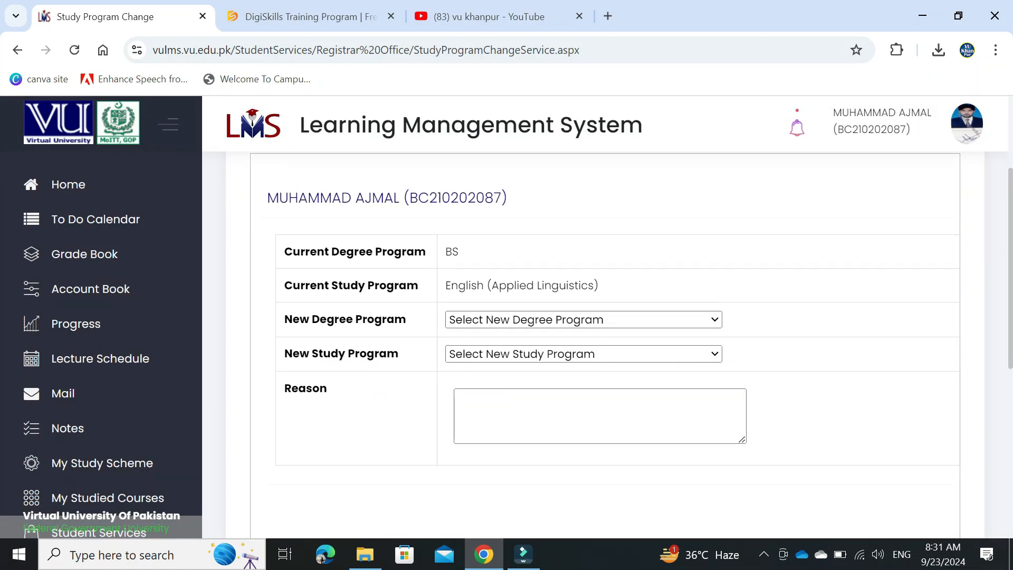
Set the new degree program to Associate Degree Programs and list the study programs offered for it.
drag(460, 251, 445, 251)
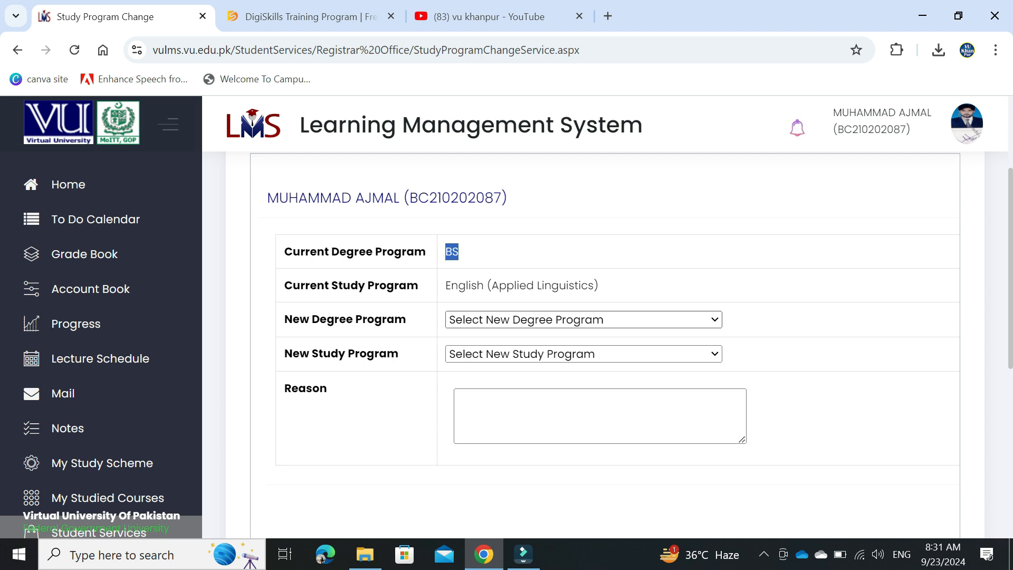
click(583, 320)
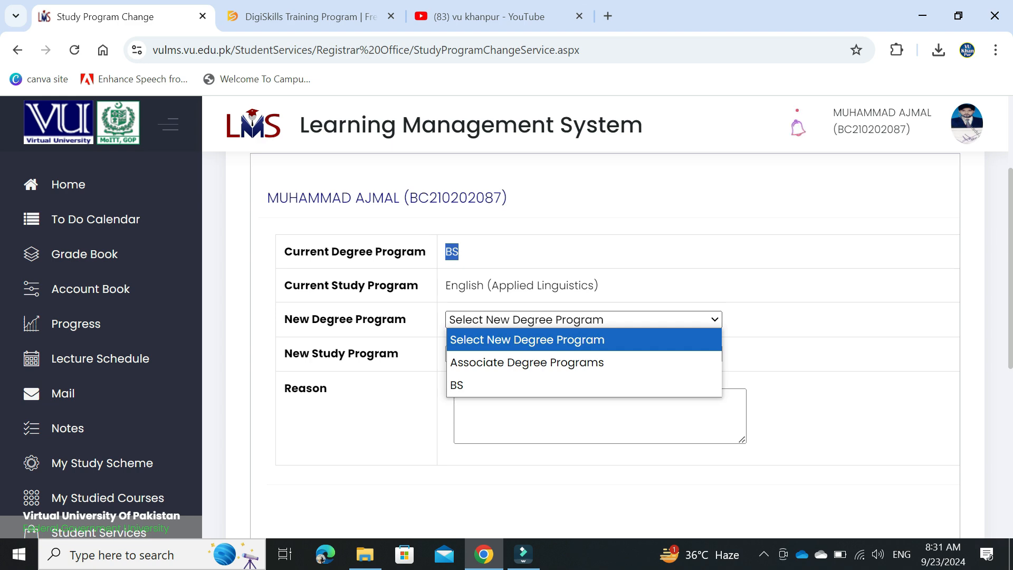
click(527, 362)
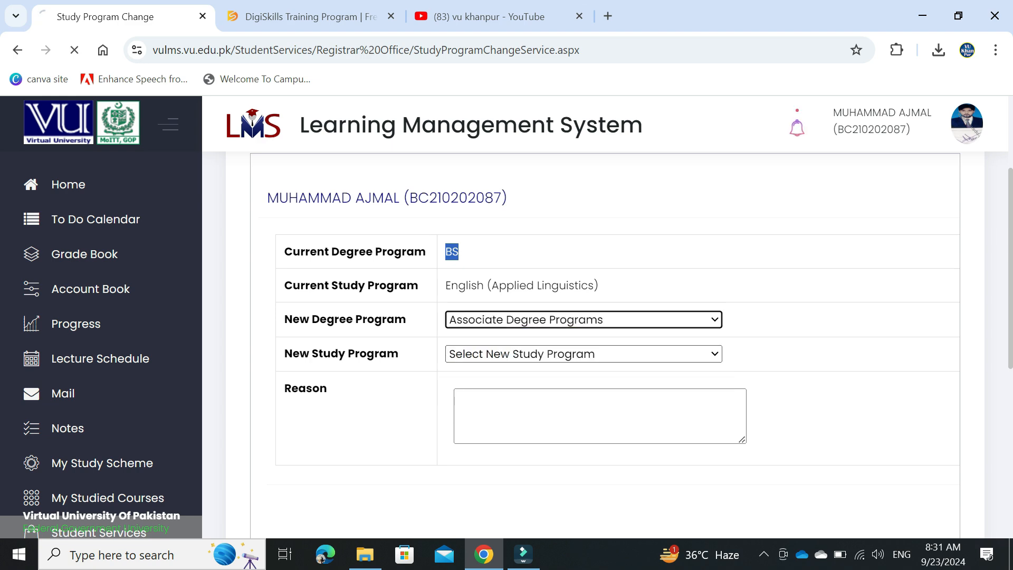
scroll(604, 343, down, 5)
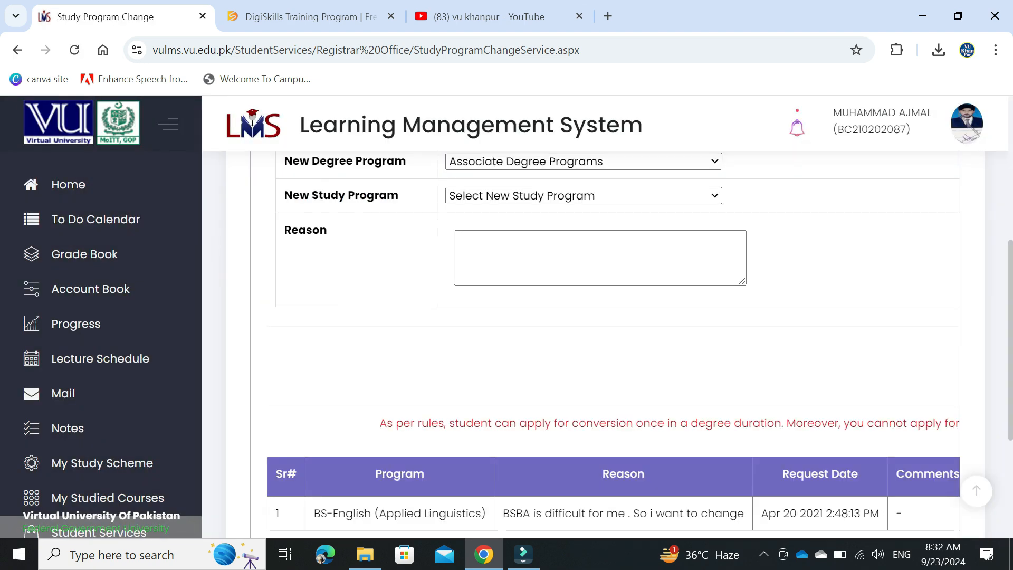
scroll(605, 343, up, 2)
click(584, 274)
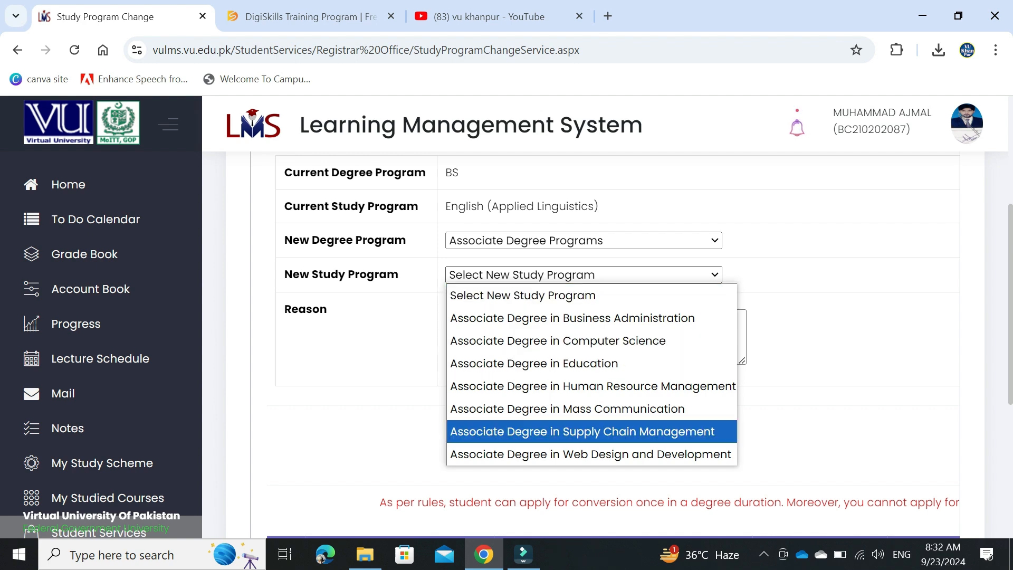
Change the new degree program to BS and look through the study programs offered for it.
click(583, 240)
click(583, 240)
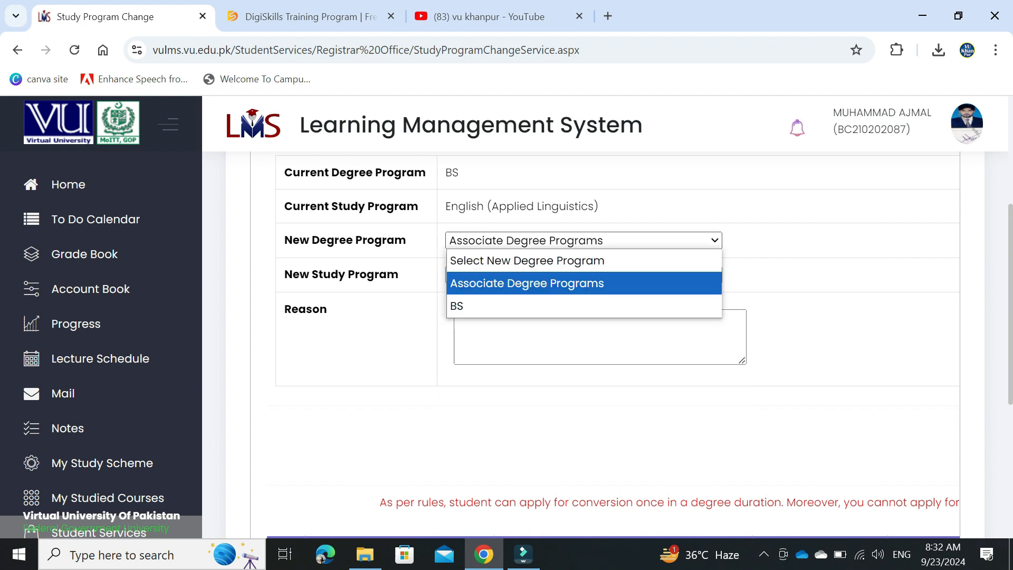
click(583, 306)
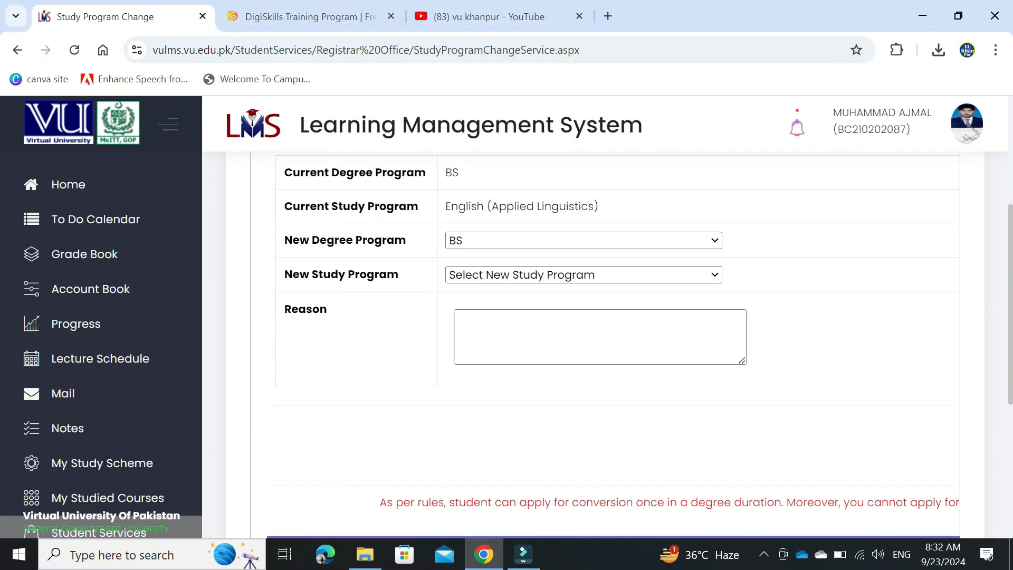
click(584, 275)
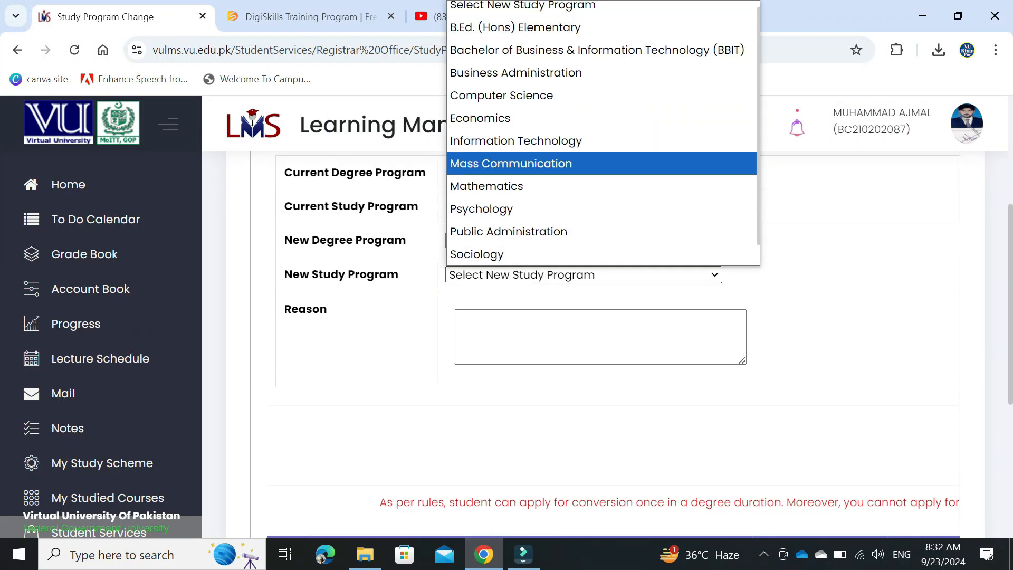
scroll(601, 132, down, 1)
scroll(601, 232, up, 1)
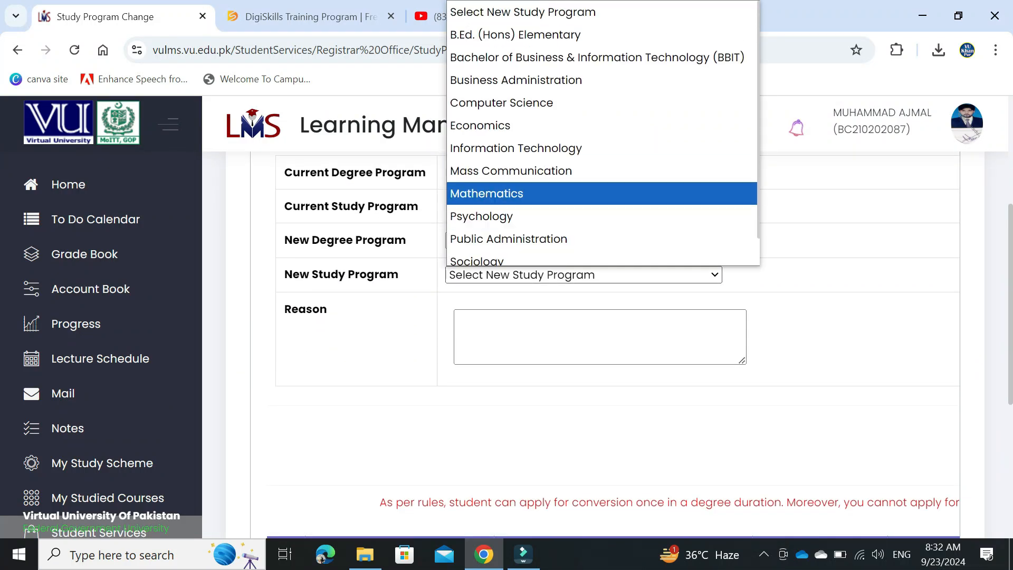
scroll(602, 164, down, 1)
scroll(601, 246, up, 1)
click(602, 275)
Examine the Reason field, the conversion rules and the table of earlier requests on the program change form.
scroll(600, 336, down, 1)
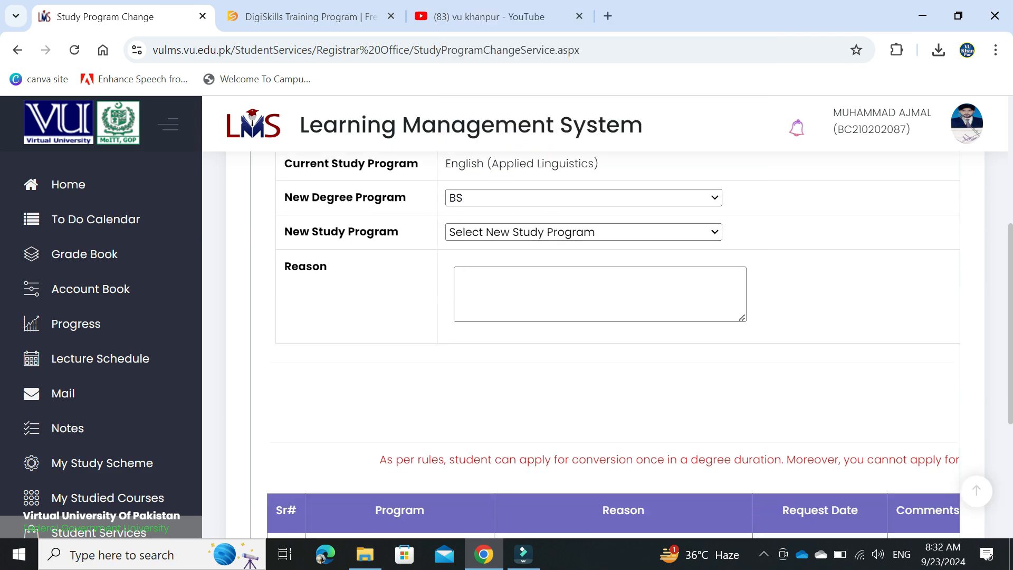
click(600, 259)
scroll(599, 258, up, 1)
scroll(601, 317, up, 2)
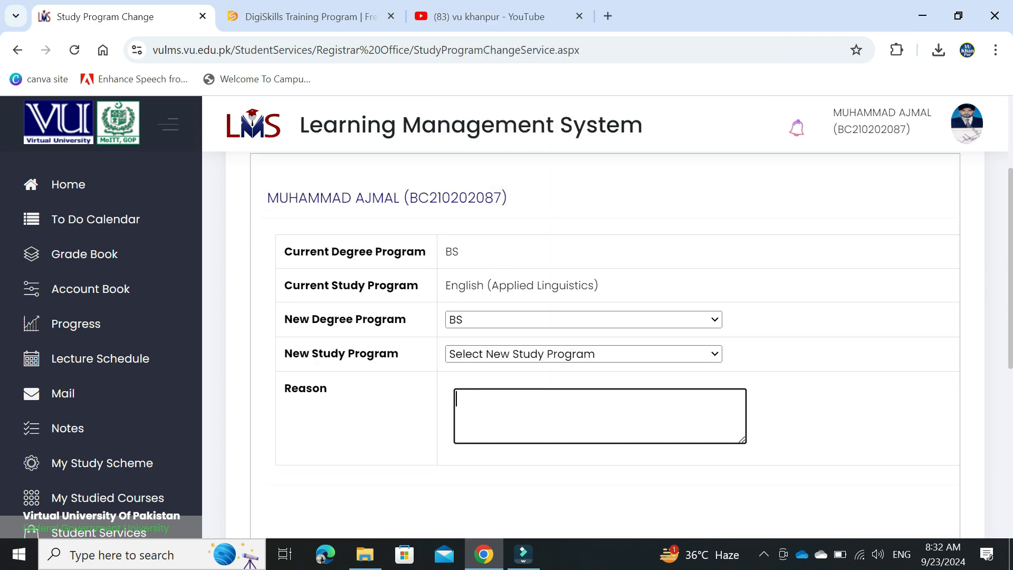
scroll(601, 317, down, 4)
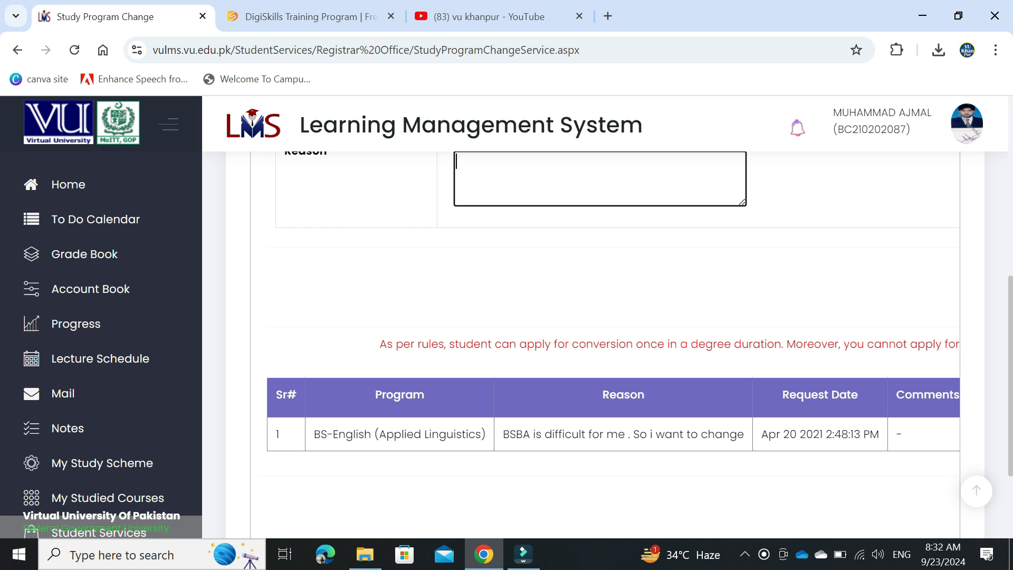
scroll(605, 343, up, 5)
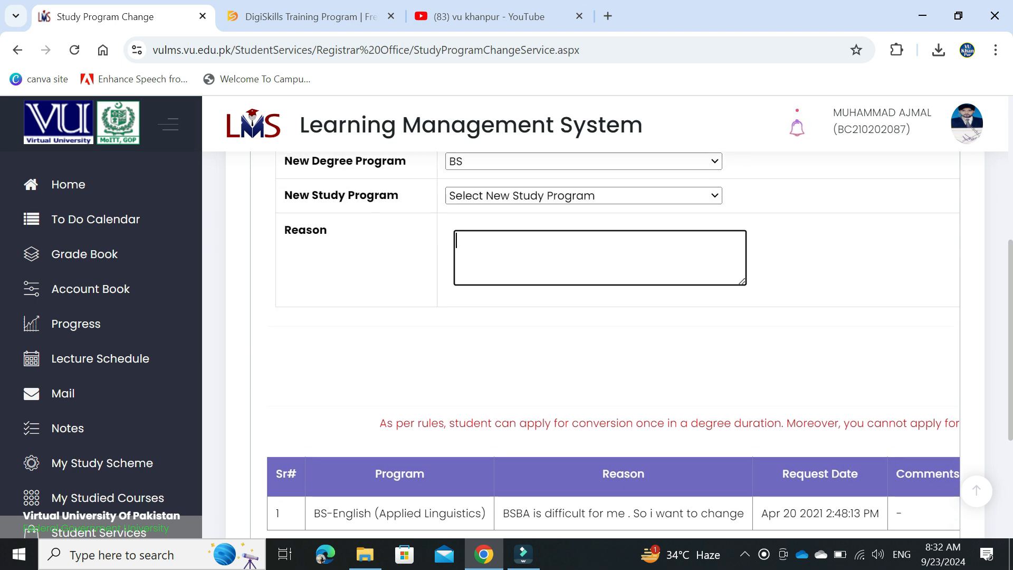
scroll(605, 342, up, 1)
scroll(605, 343, down, 1)
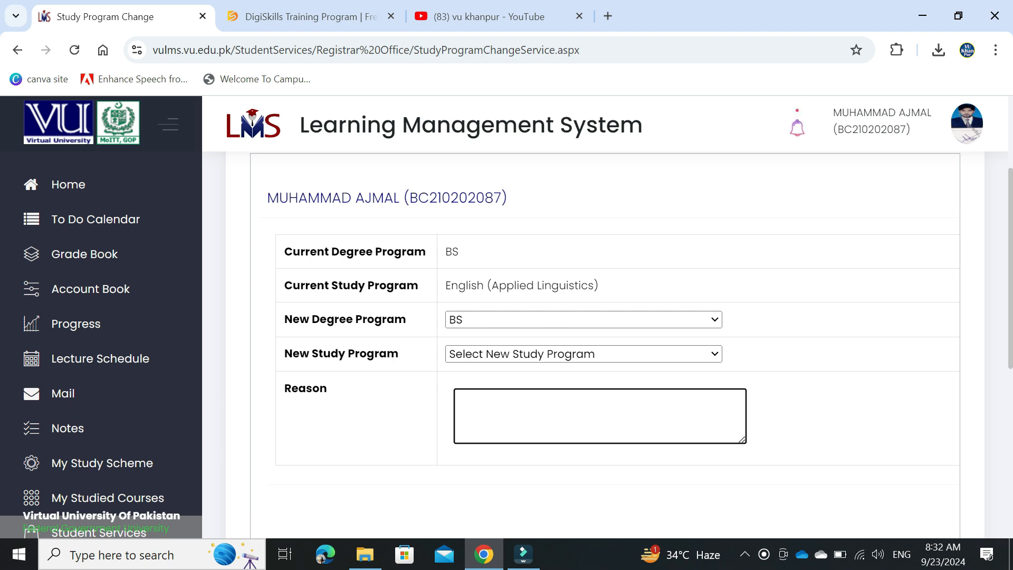
scroll(604, 342, up, 2)
scroll(605, 343, up, 2)
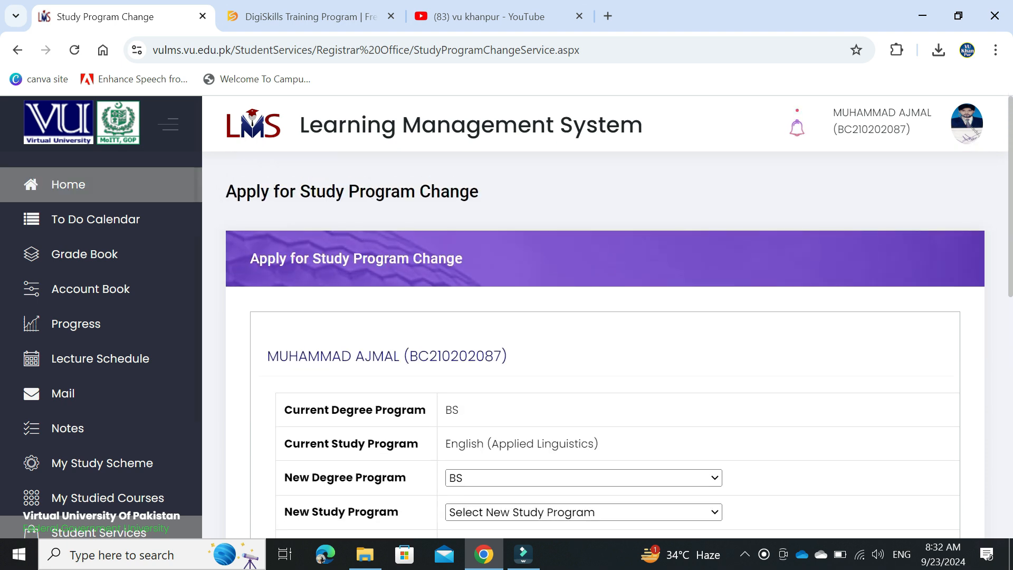
Return to the course home page and open the Grade Book to view the student's credit and CGPA summary.
click(68, 184)
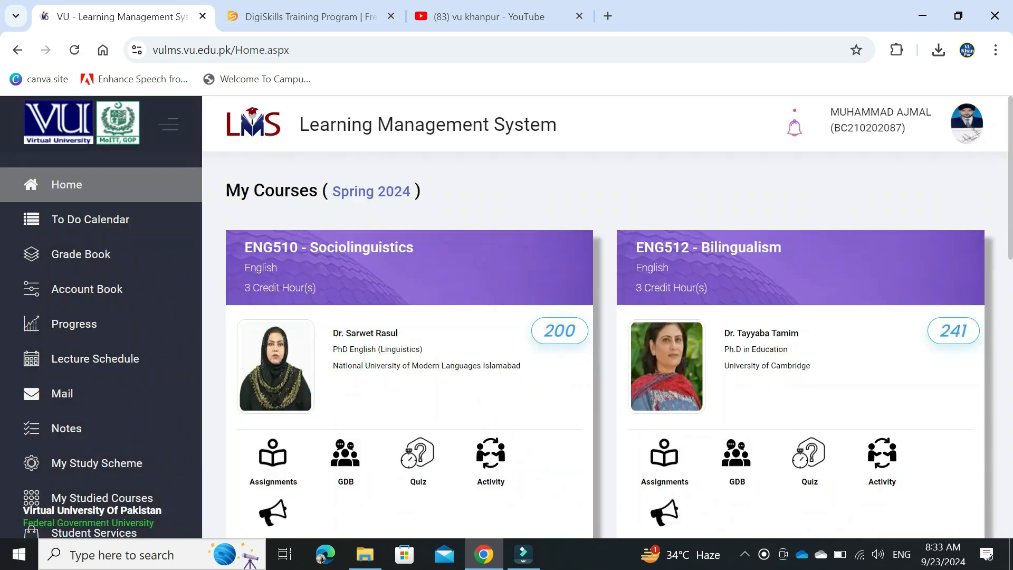
click(85, 254)
scroll(604, 343, down, 2)
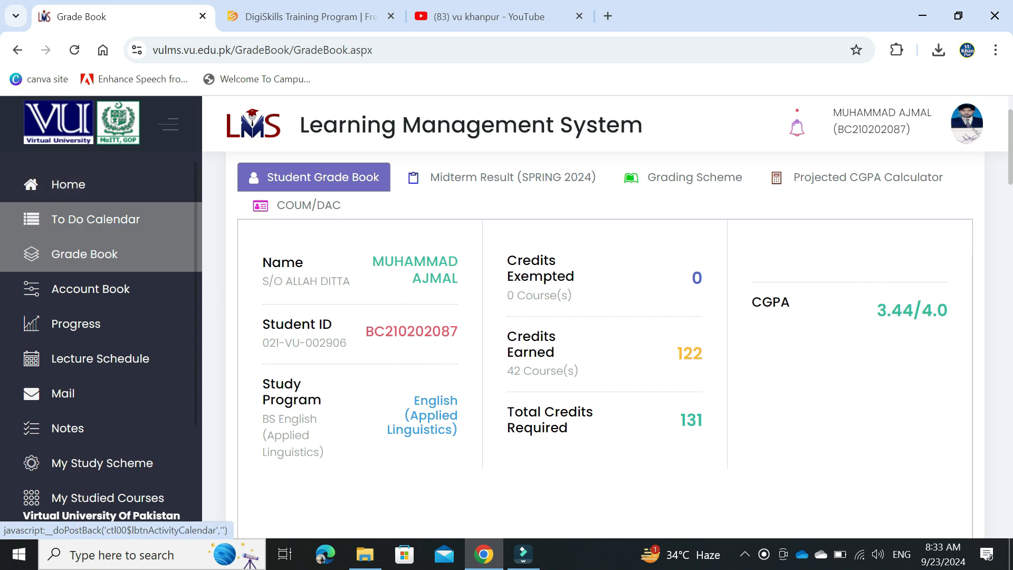
Return to Student Services and reopen the Study Program Conversion form under Registrar Office.
scroll(100, 317, down, 3)
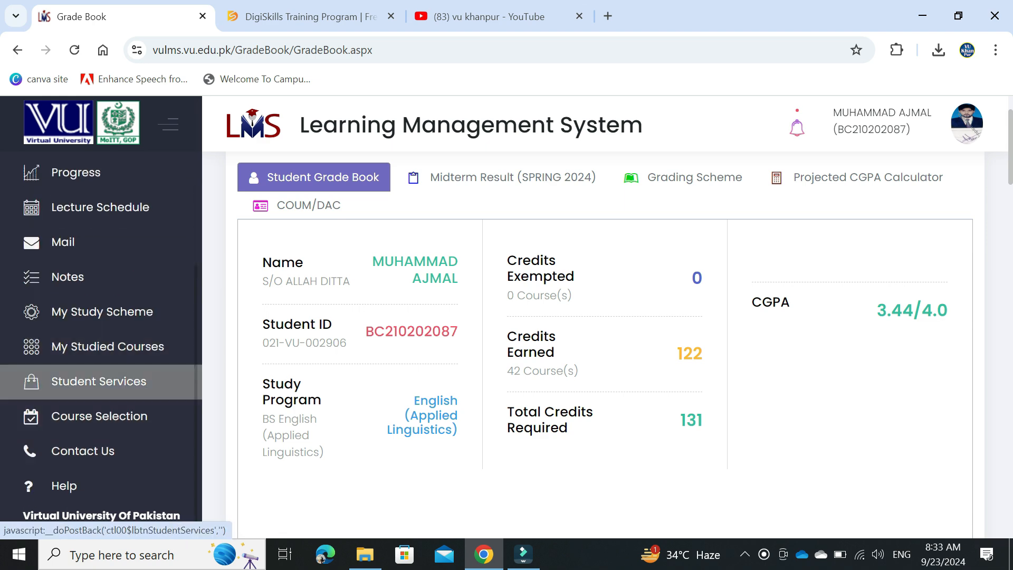
click(98, 381)
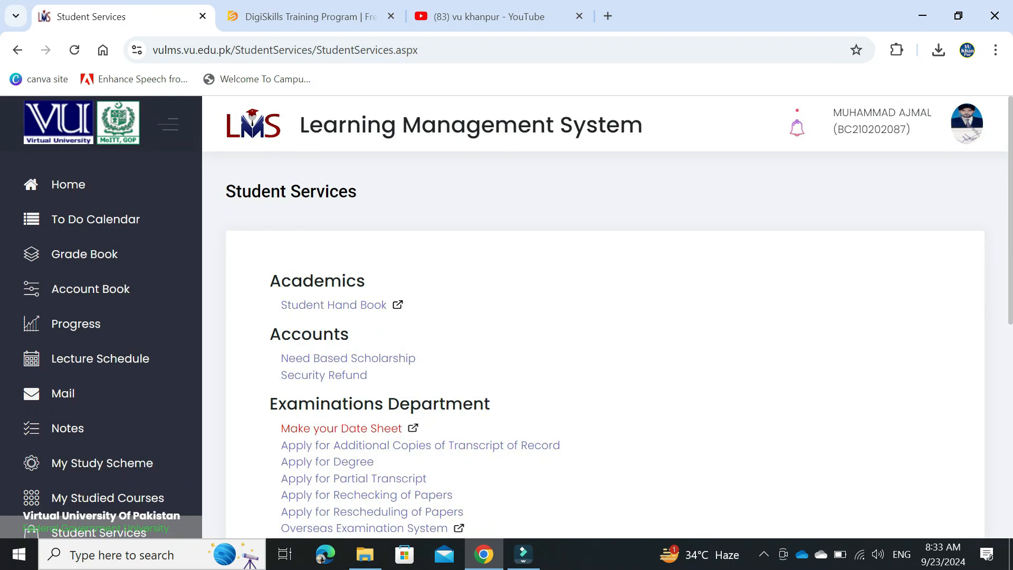
scroll(605, 342, down, 6)
scroll(605, 343, up, 3)
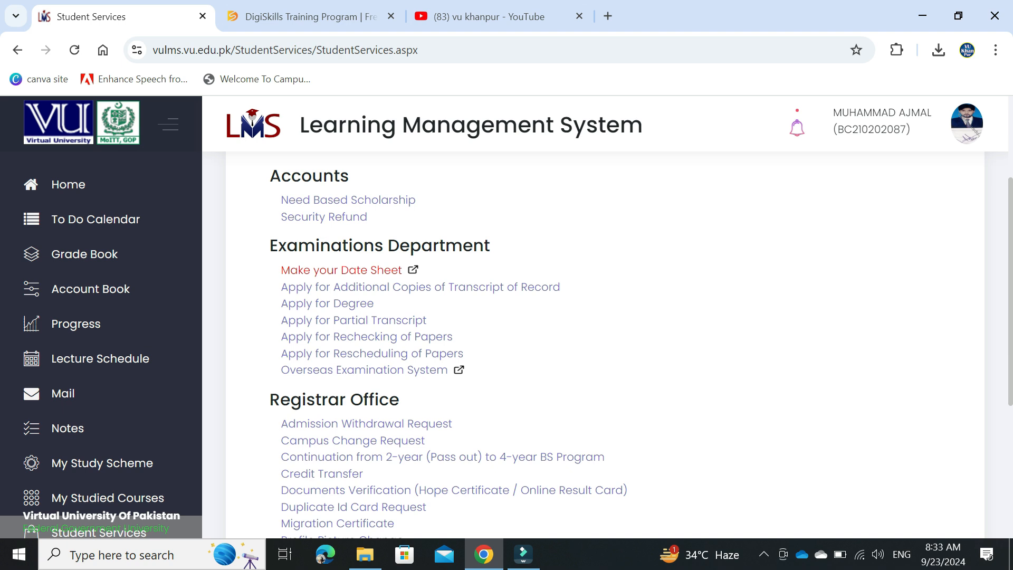
scroll(605, 343, down, 3)
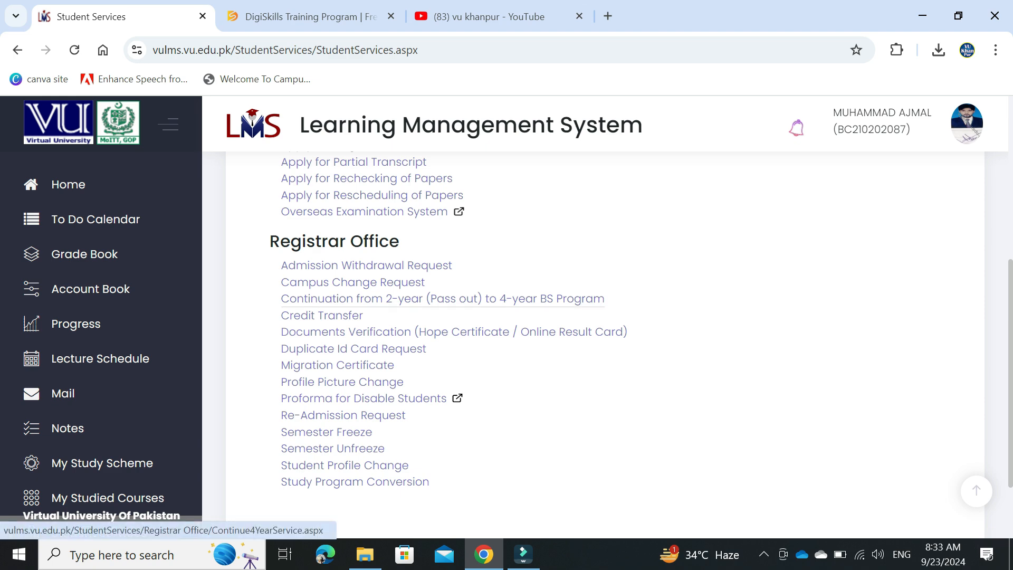
scroll(369, 303, down, 2)
click(355, 402)
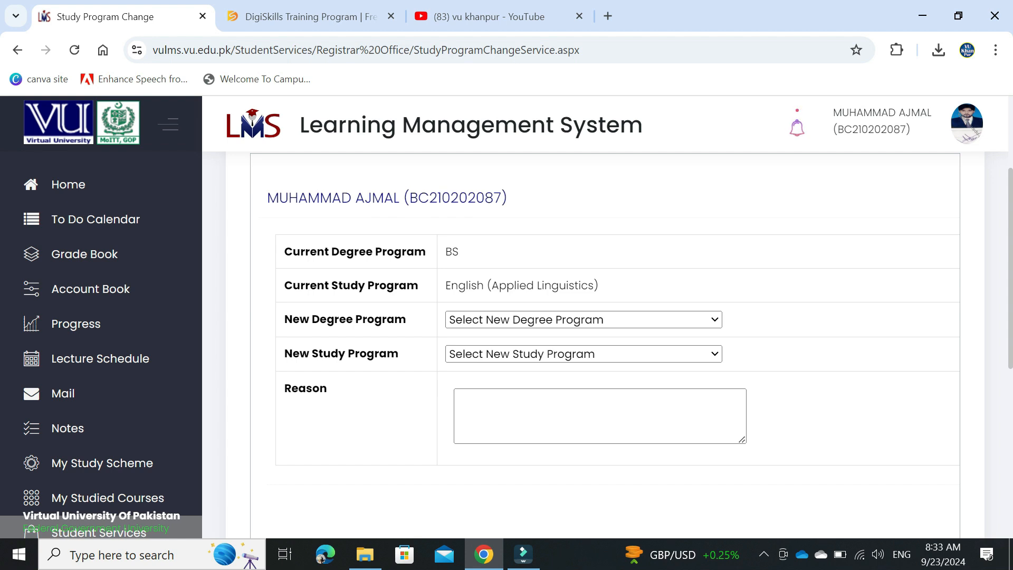
Set the new degree program to BS and the new study program to Public Administration.
click(584, 320)
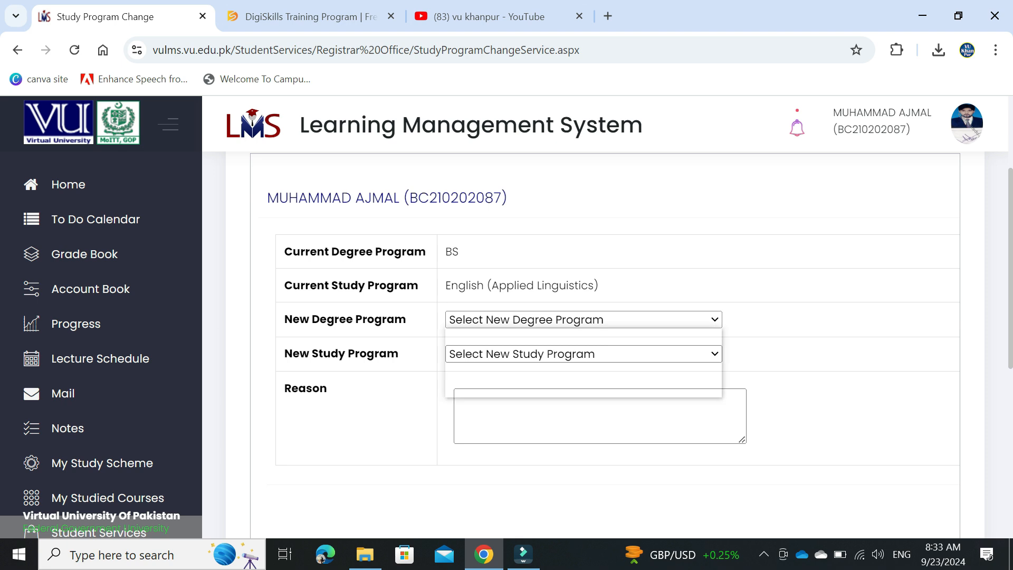
key(Escape)
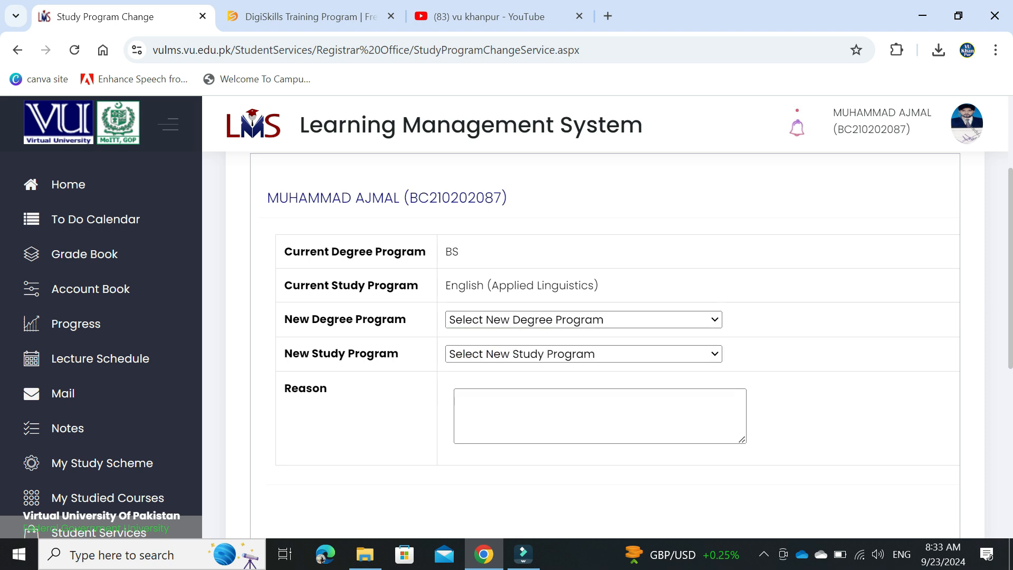
scroll(617, 317, down, 1)
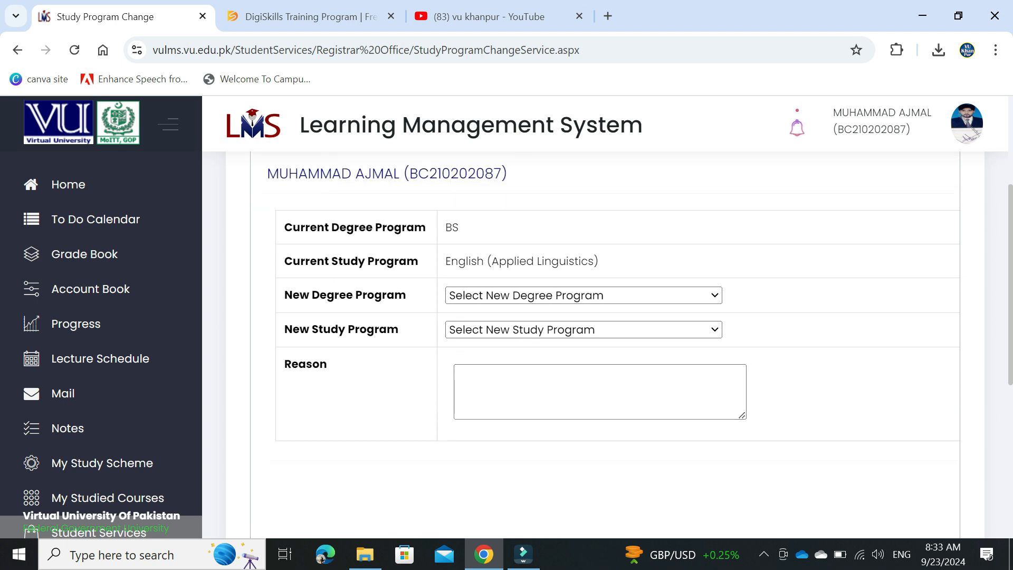
scroll(617, 316, up, 2)
scroll(604, 343, down, 1)
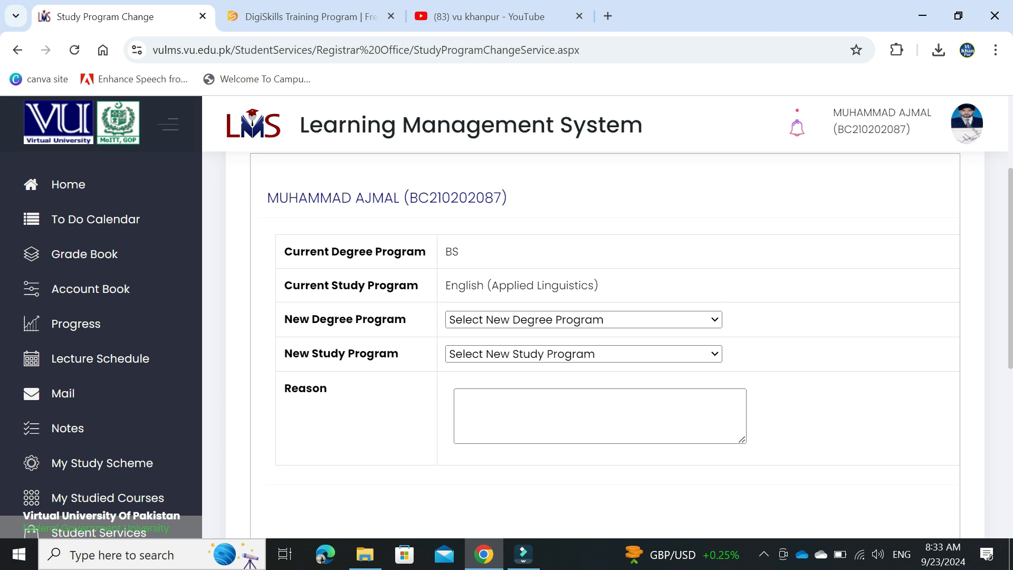
click(583, 320)
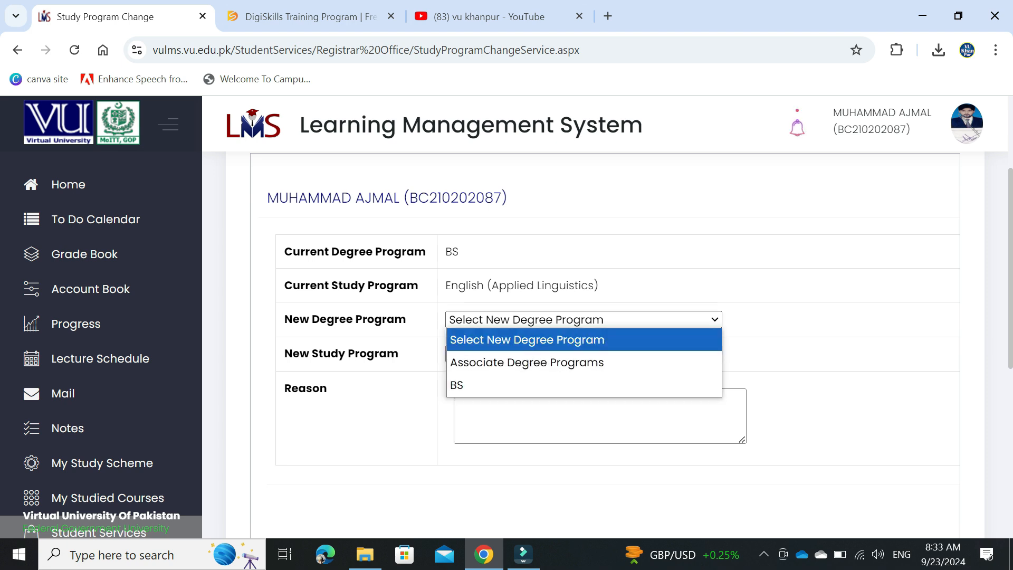
click(596, 418)
click(583, 354)
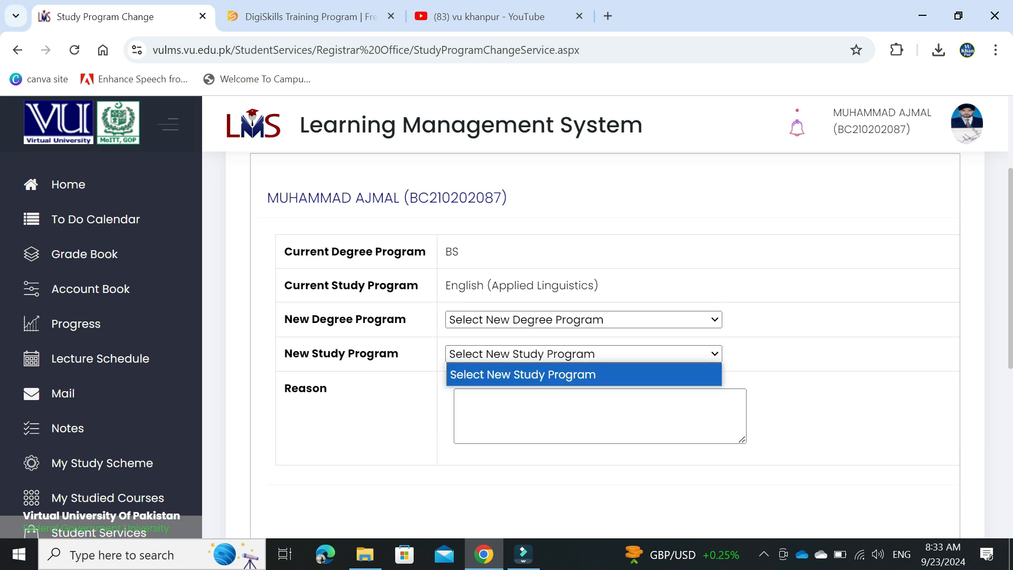
click(583, 319)
click(528, 384)
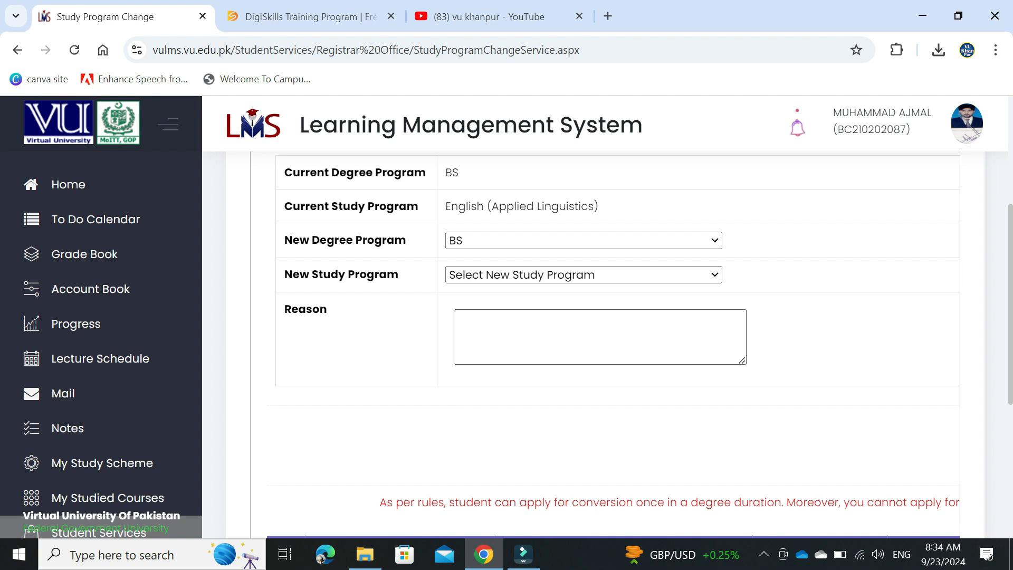
click(584, 275)
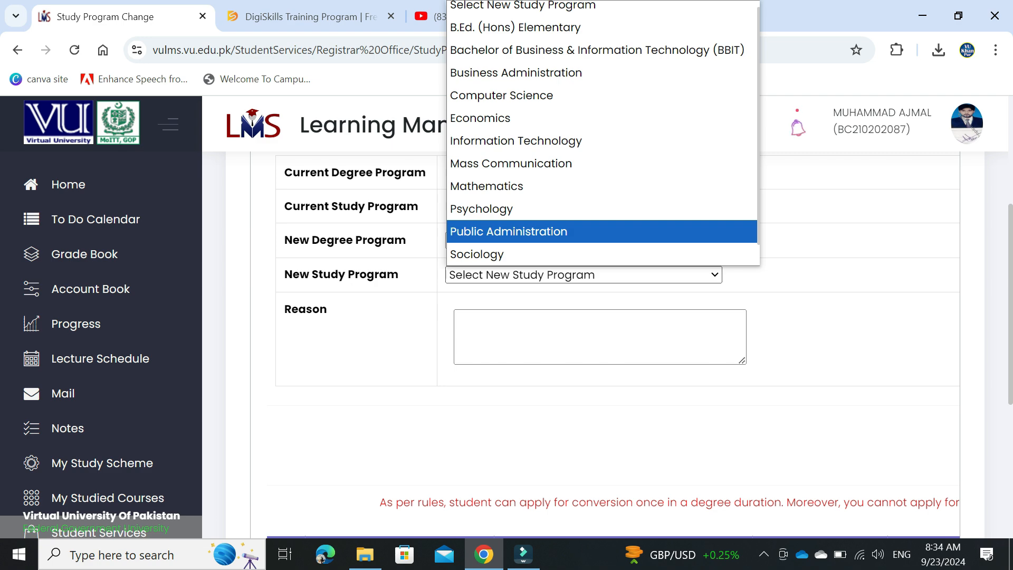
key(Return)
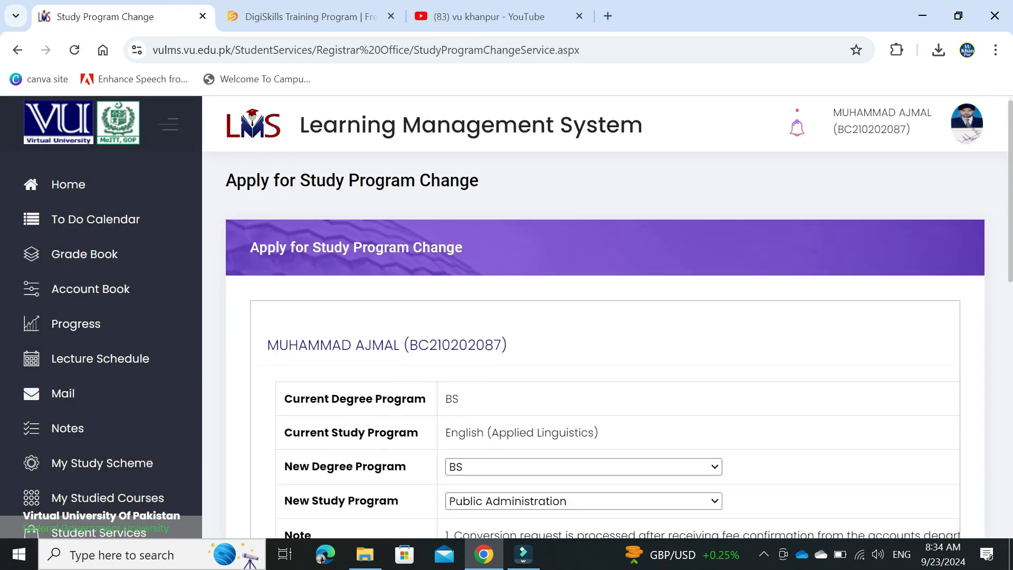
Read through the conversion notes for the selected study program and place the cursor in the Reason field.
scroll(607, 316, down, 2)
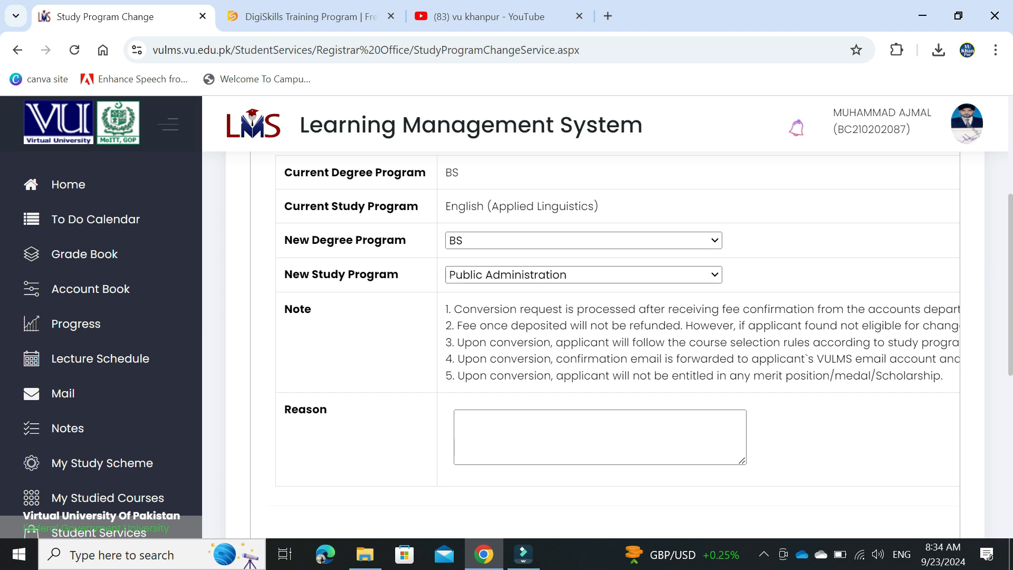
scroll(607, 316, down, 1)
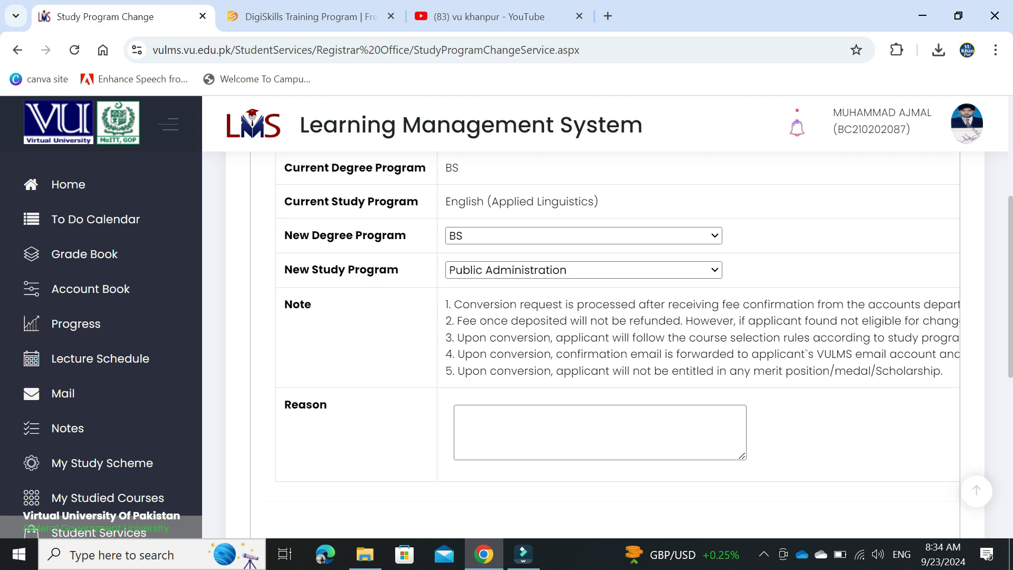
click(600, 358)
scroll(606, 317, up, 2)
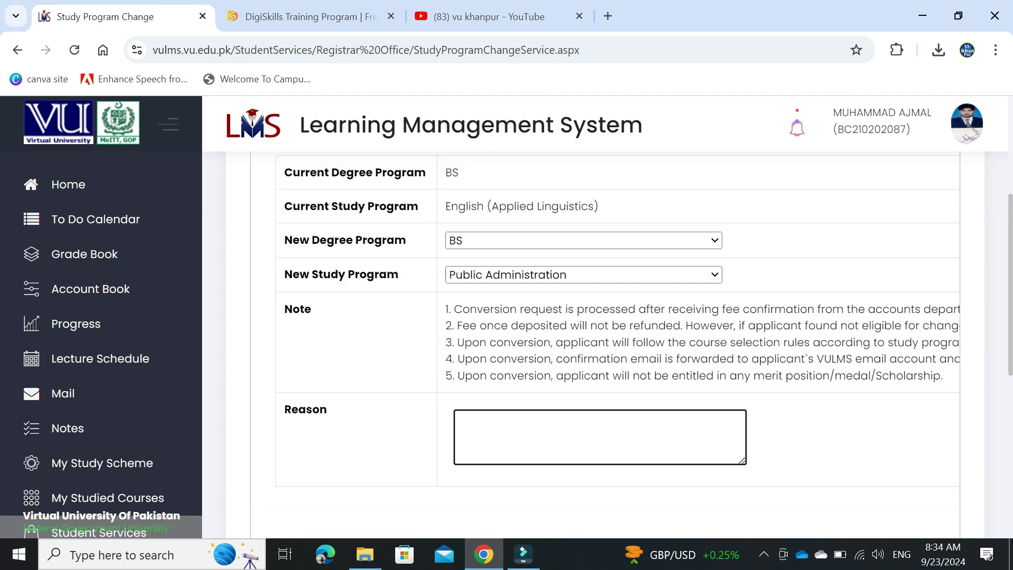
scroll(607, 343, up, 2)
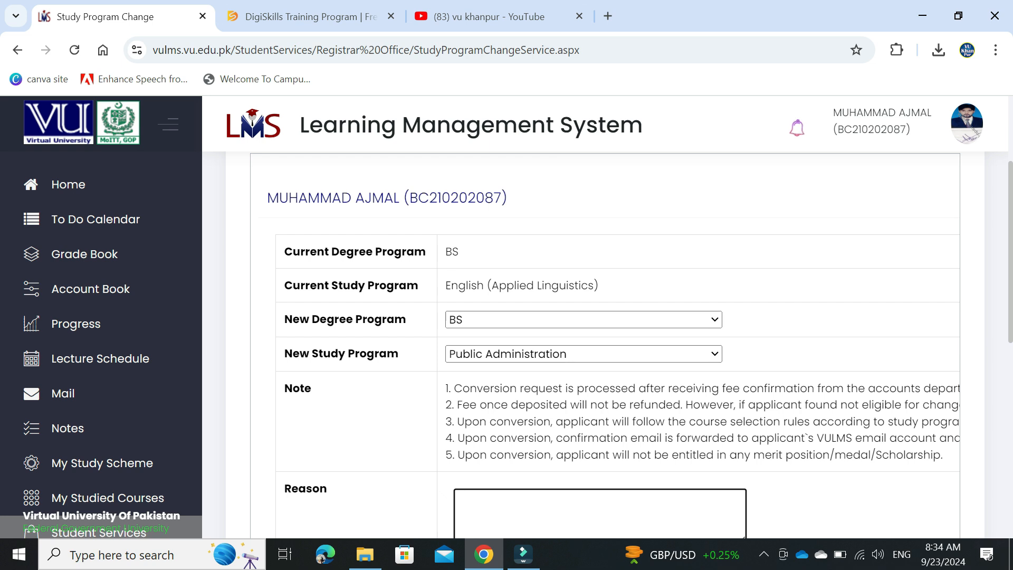
scroll(606, 343, down, 1)
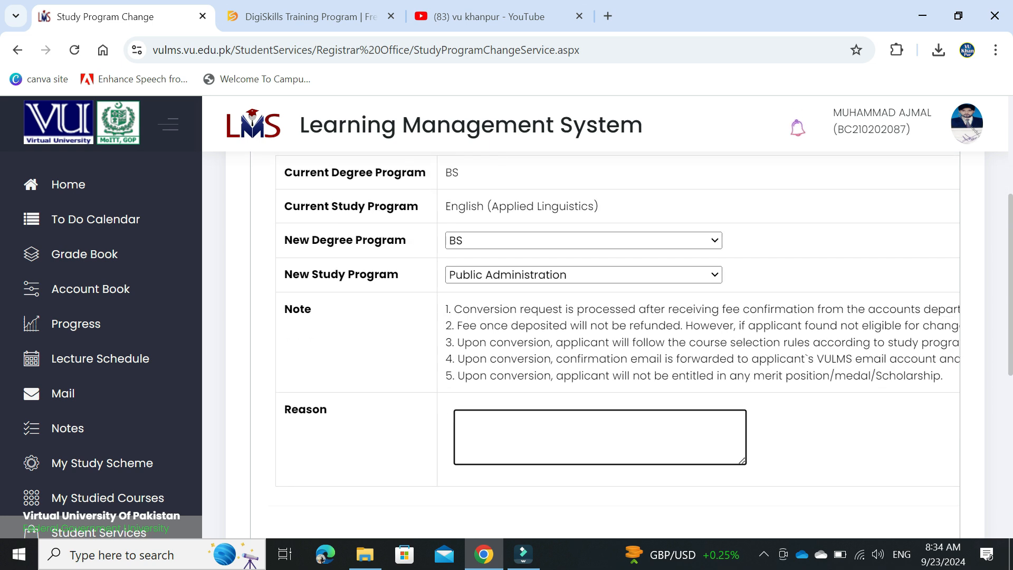
scroll(607, 343, up, 1)
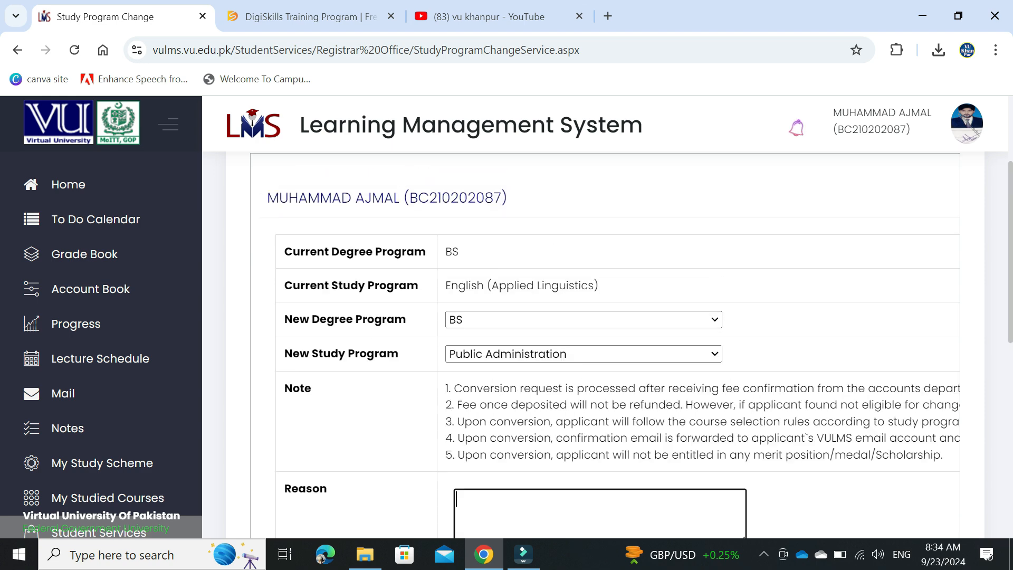
scroll(607, 343, down, 1)
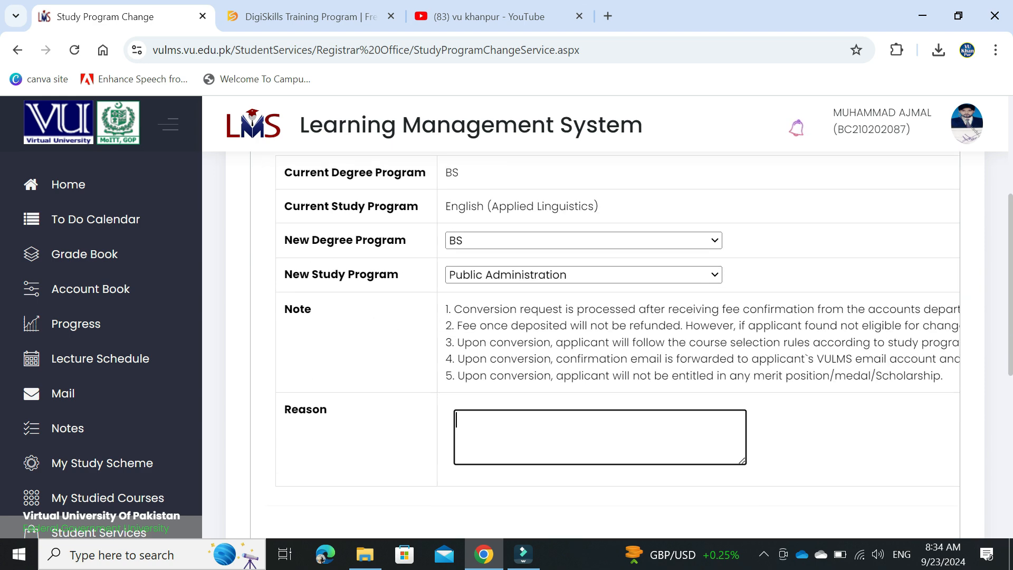
scroll(607, 343, up, 1)
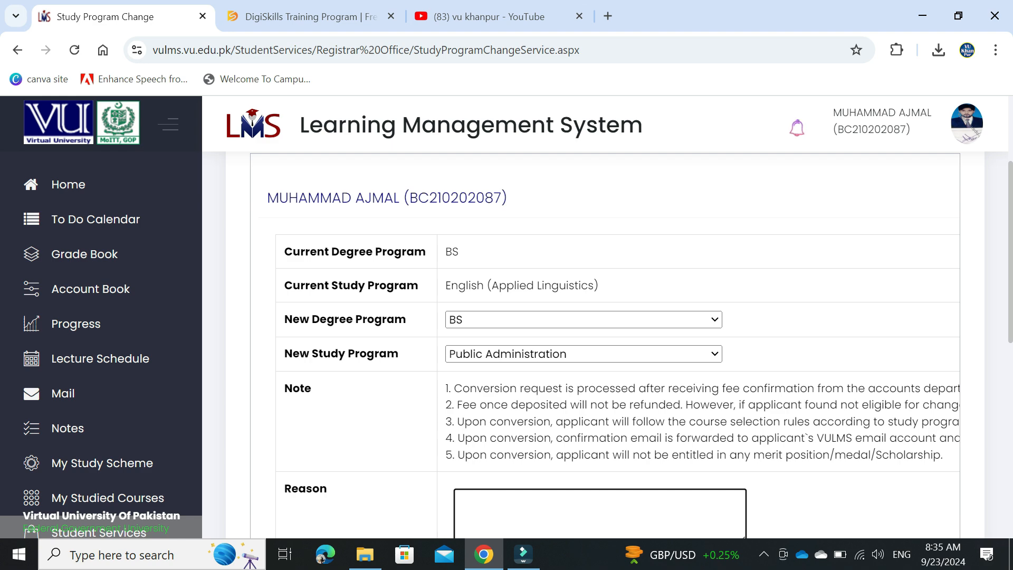
Examine the earlier conversion request across all table columns up to Upload Voucher, along with the Submit Request area and the full notes.
scroll(607, 343, down, 3)
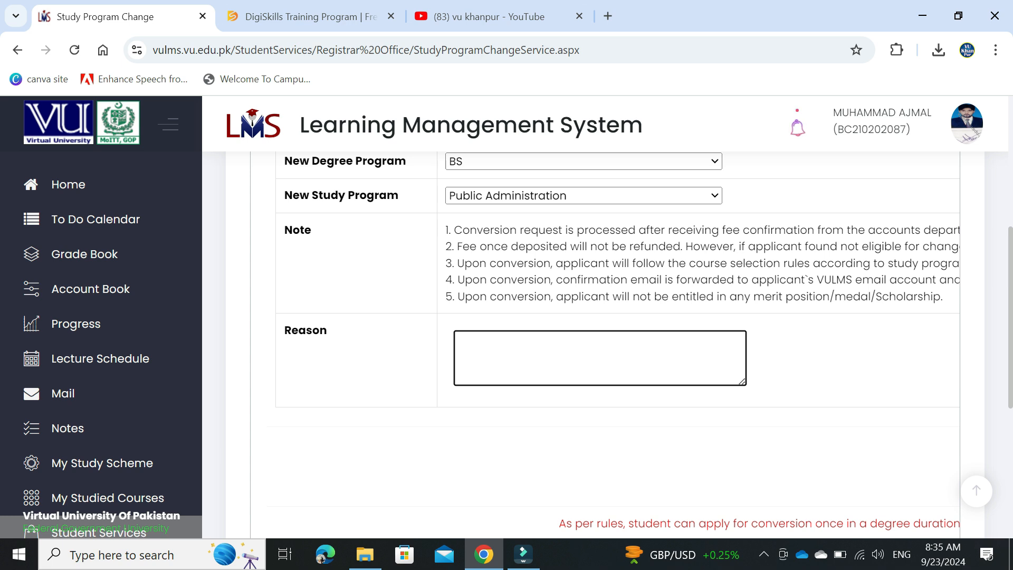
scroll(606, 343, down, 3)
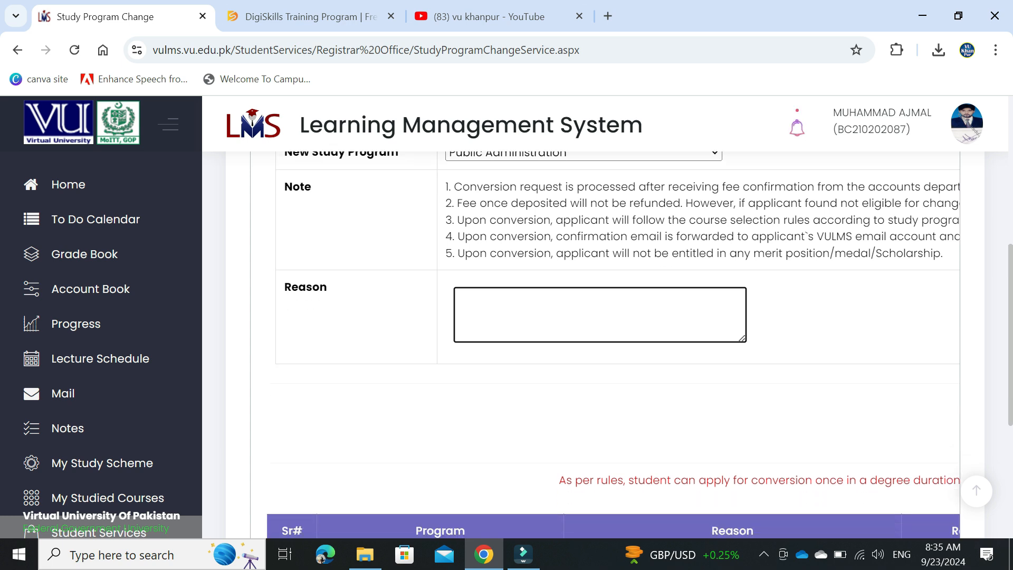
scroll(605, 342, down, 3)
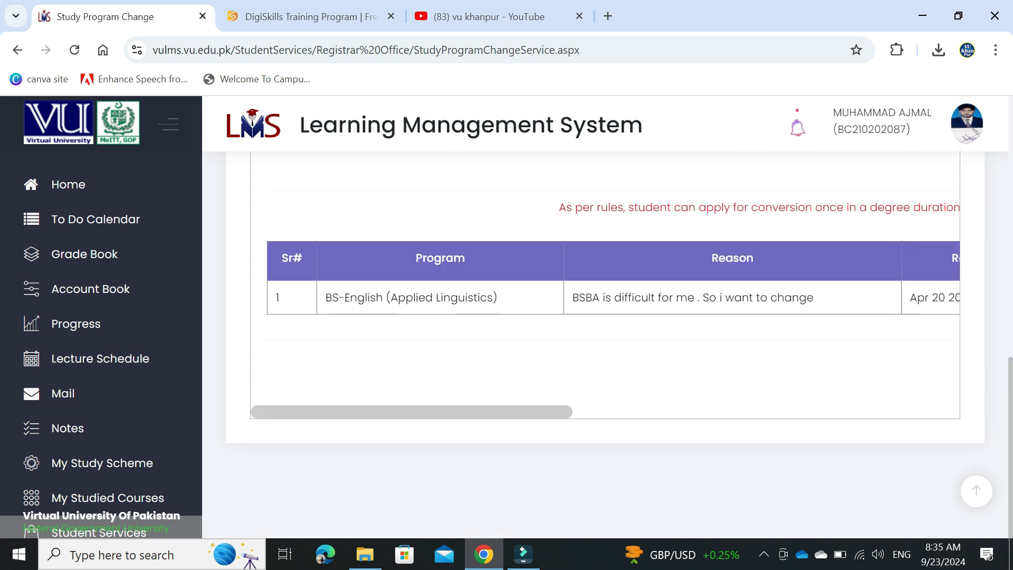
scroll(601, 274, right, 10)
scroll(605, 295, right, 5)
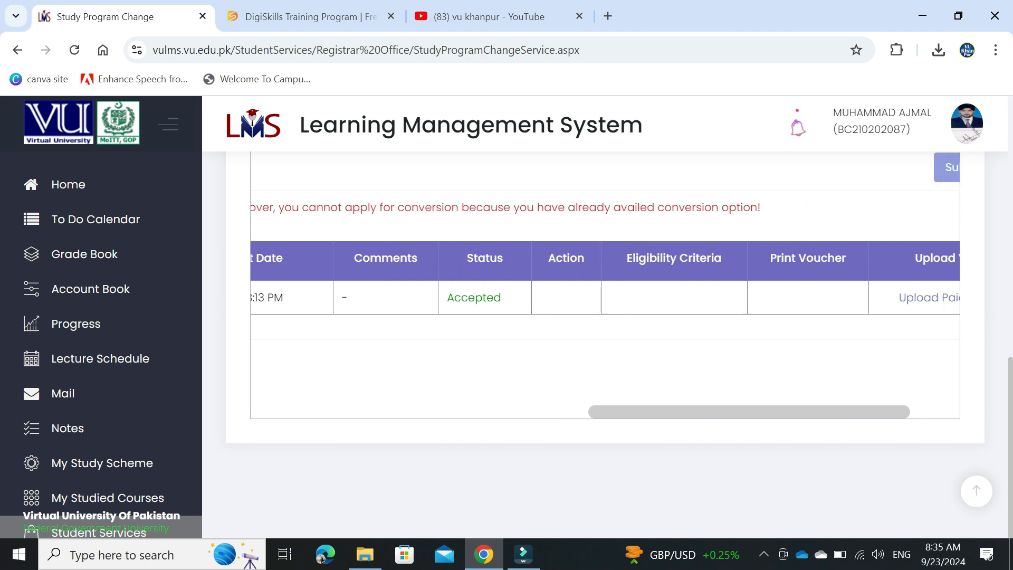
scroll(848, 317, up, 2)
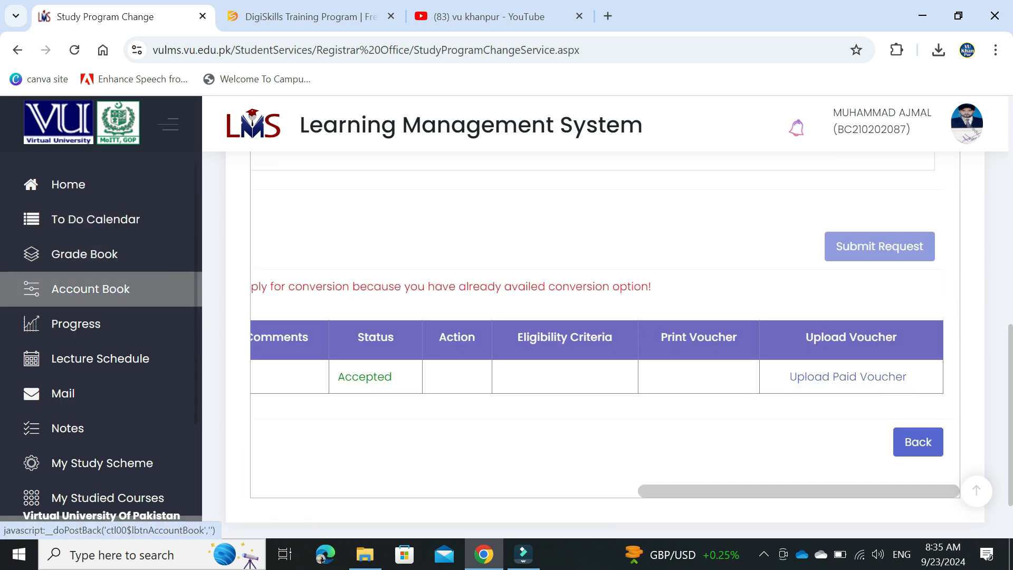
scroll(591, 317, up, 4)
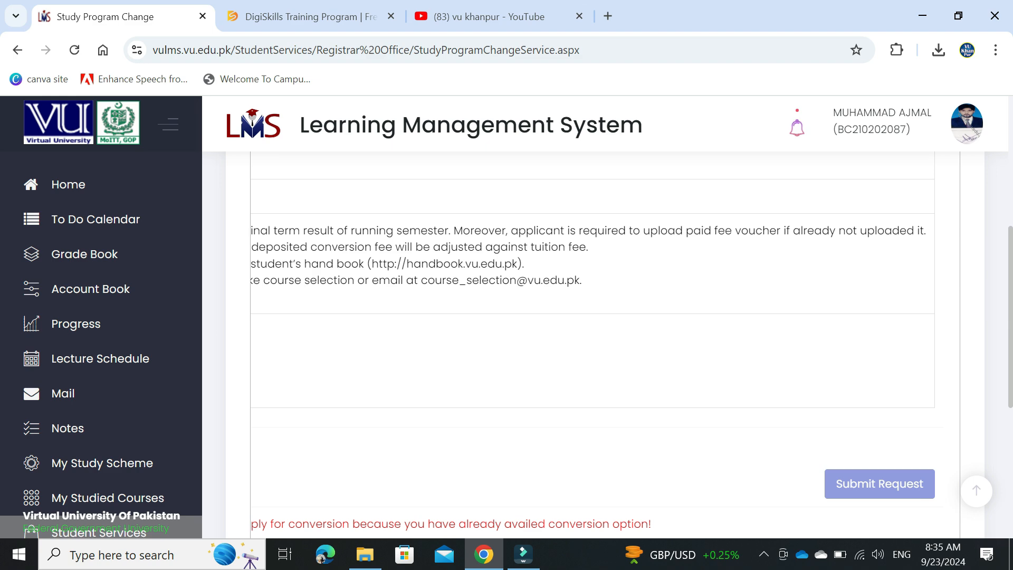
scroll(590, 316, down, 4)
scroll(591, 370, left, 1)
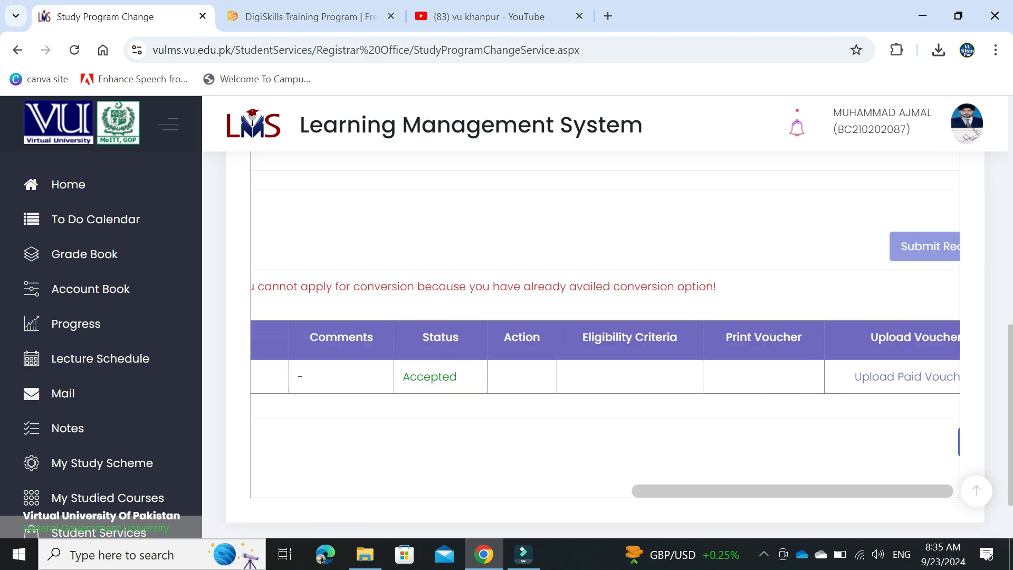
scroll(605, 369, left, 6)
Return to the conversion notes and highlight the sentence "Fee once deposited will not be refunded.".
scroll(605, 343, up, 3)
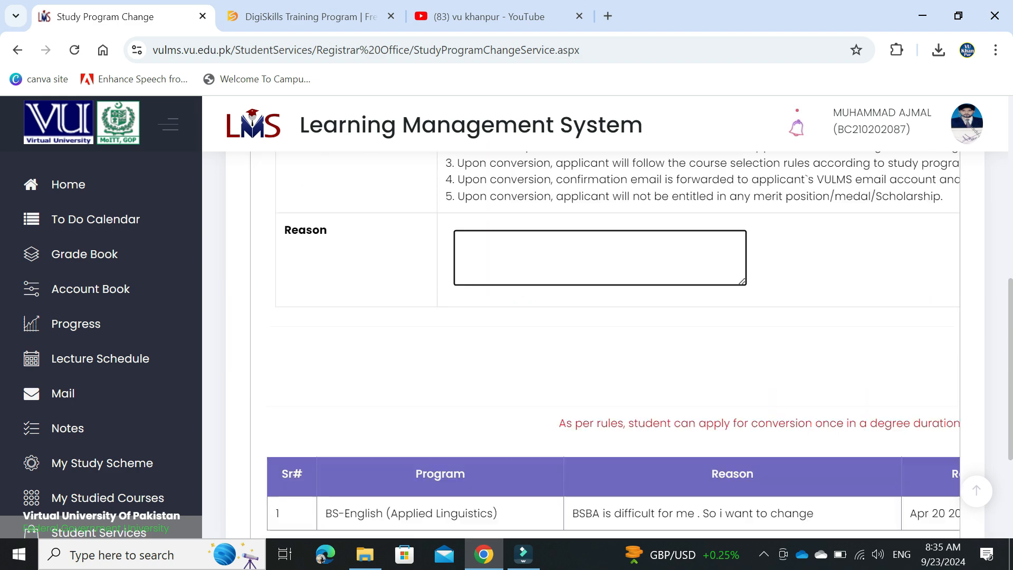
scroll(605, 343, up, 4)
scroll(605, 343, down, 3)
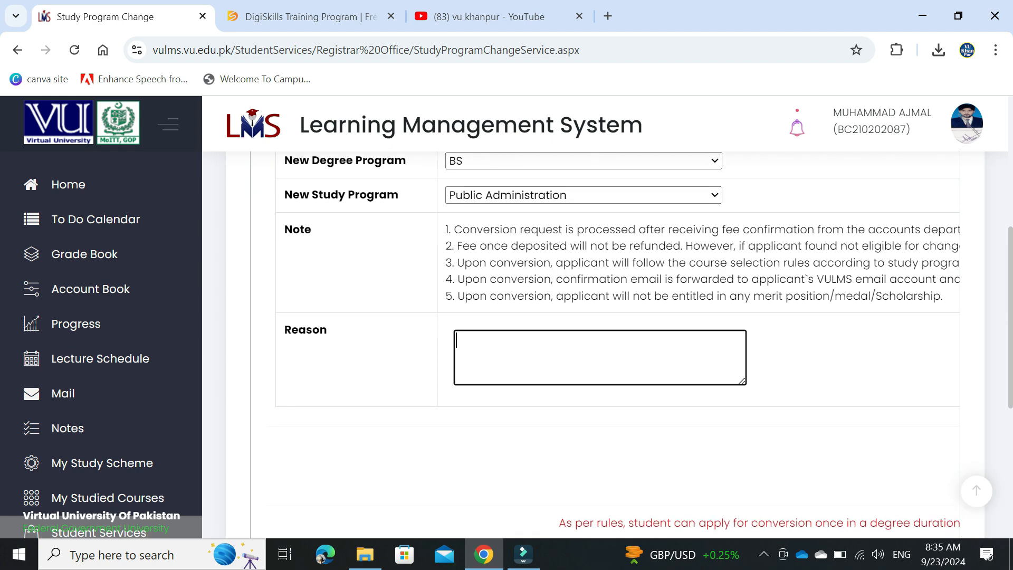
scroll(604, 342, down, 1)
scroll(604, 342, up, 1)
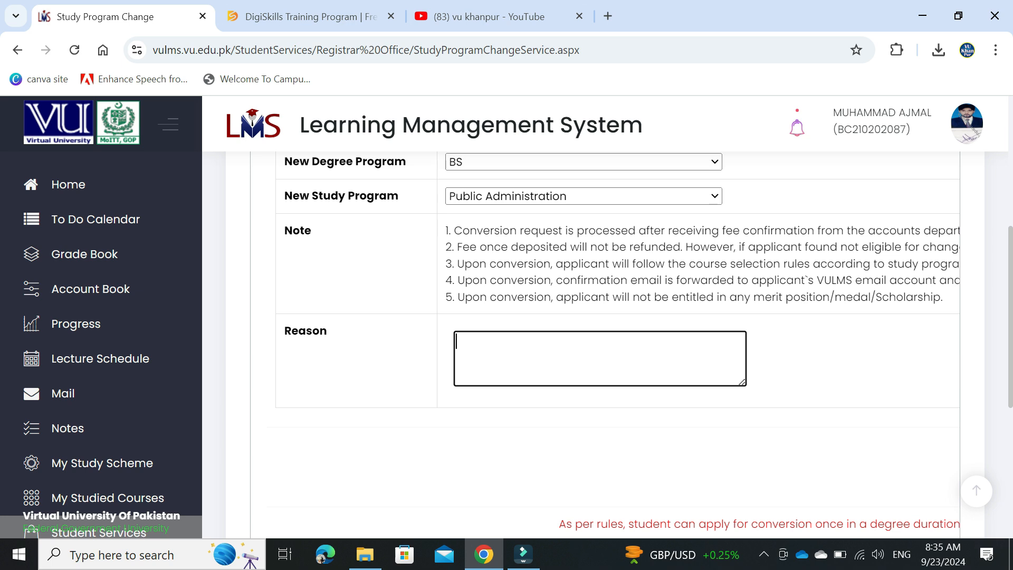
drag(683, 247, 453, 247)
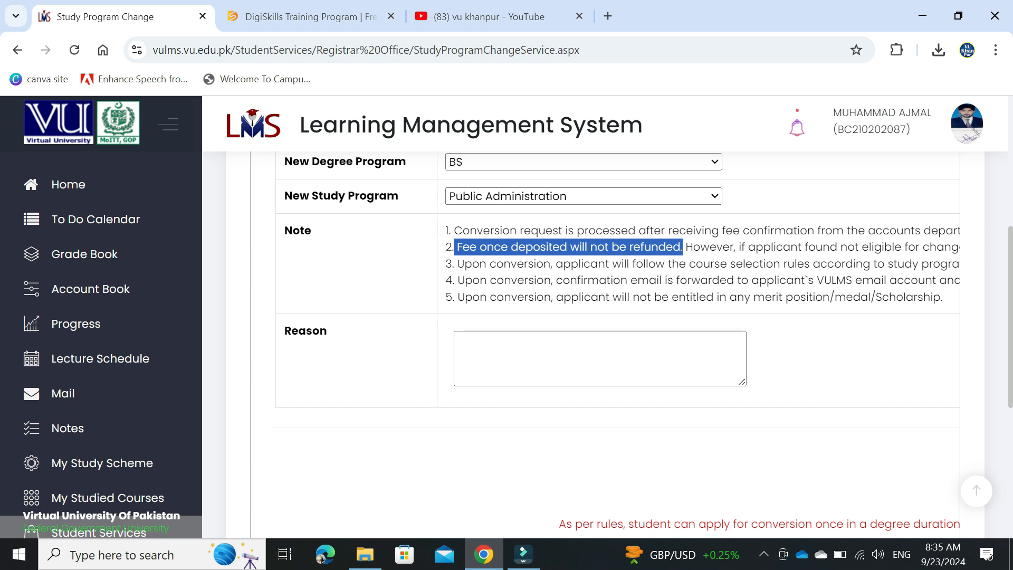
Highlight the end of the second note, about the conversion fee being adjusted against tuition fee.
scroll(604, 316, right, 9)
scroll(604, 316, up, 2)
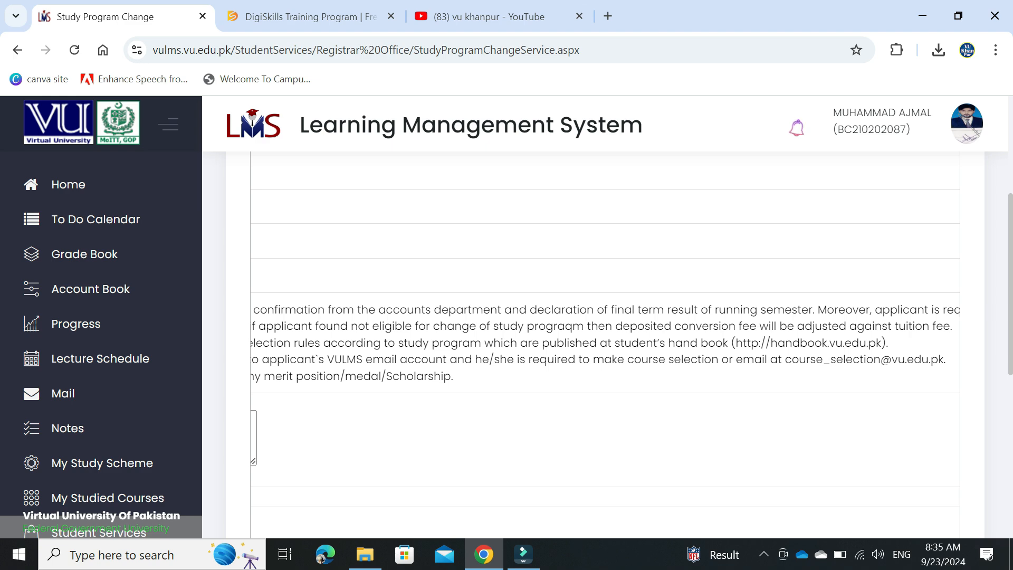
drag(950, 326, 804, 325)
Review the earlier request's date, comments and status columns, and compare them with the notes on the form.
scroll(604, 316, down, 7)
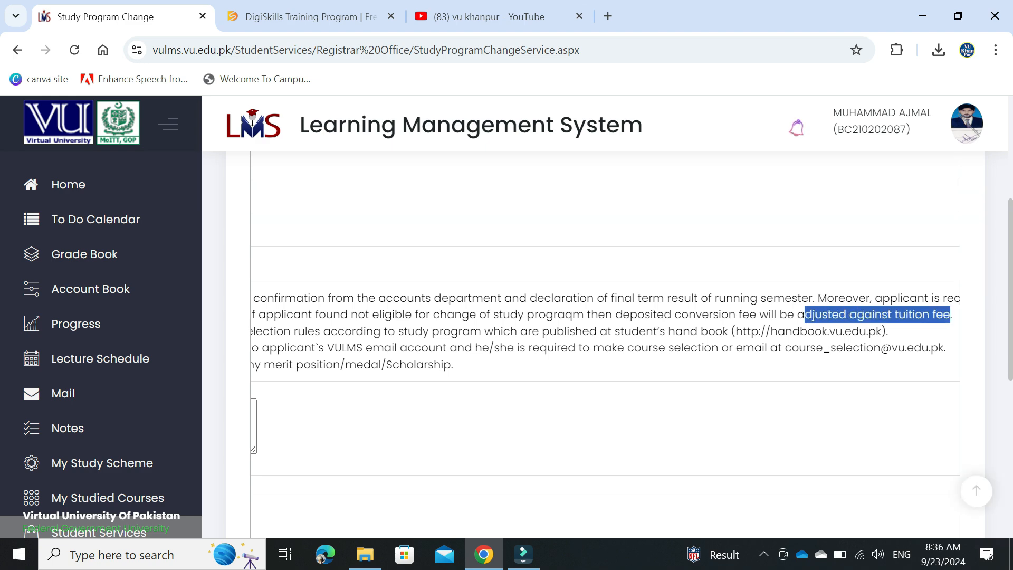
scroll(605, 285, left, 5)
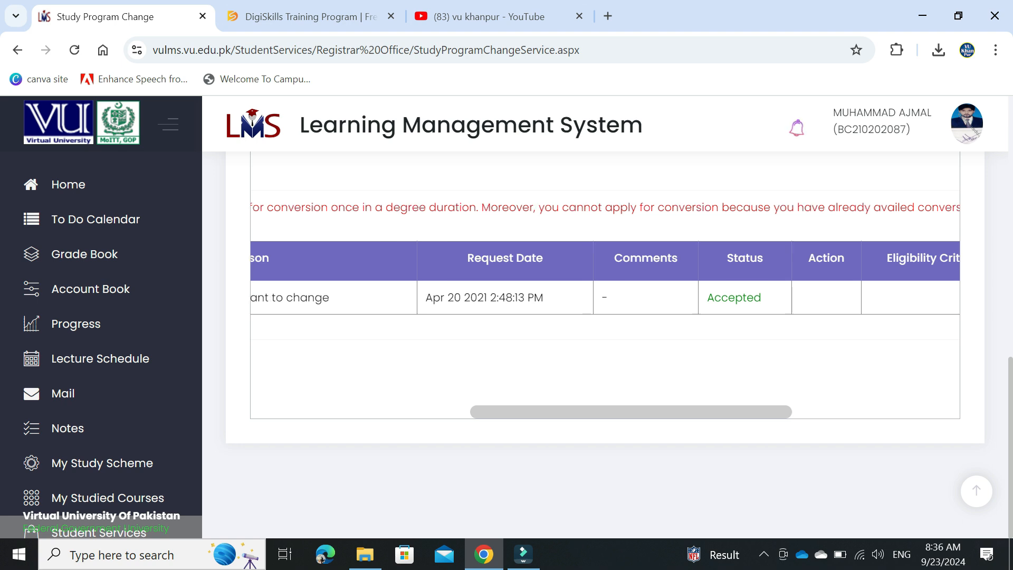
scroll(605, 316, up, 6)
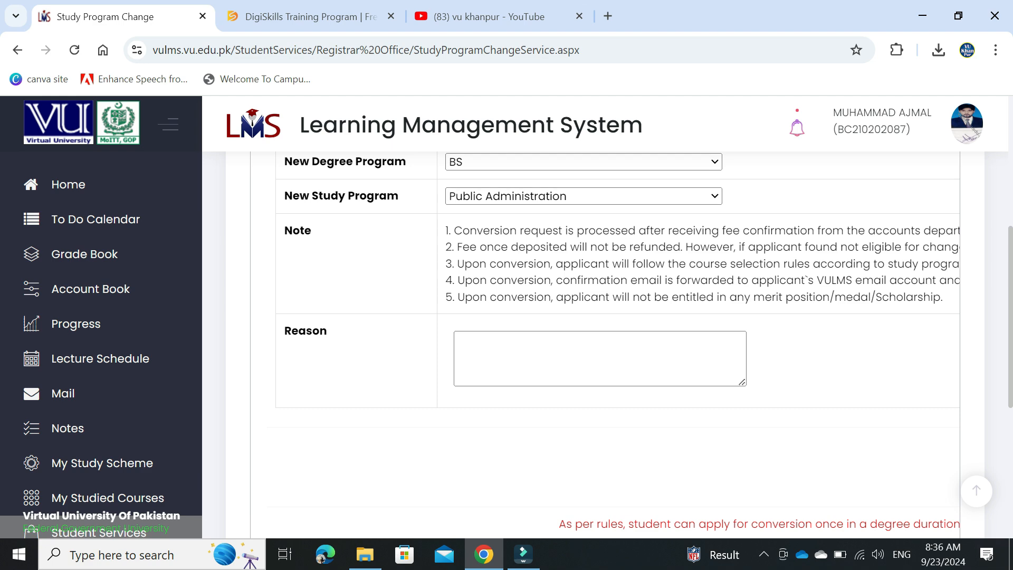
scroll(607, 343, down, 6)
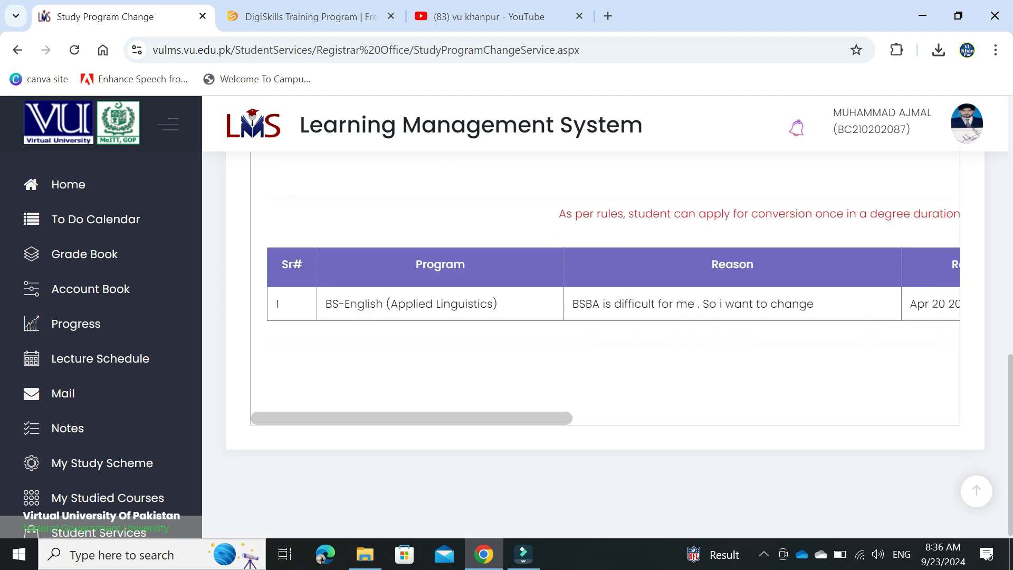
scroll(605, 311, right, 8)
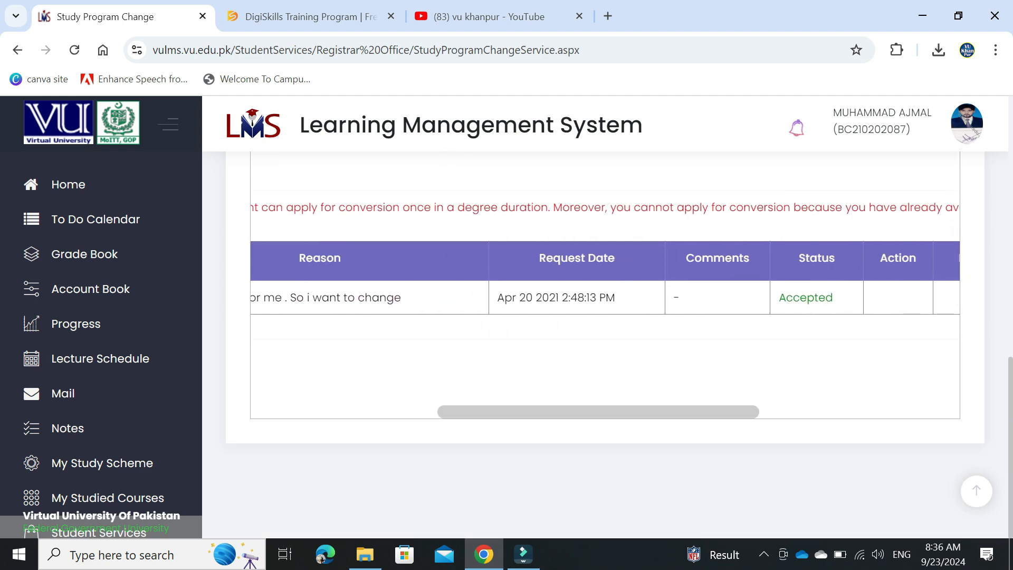
scroll(605, 343, up, 6)
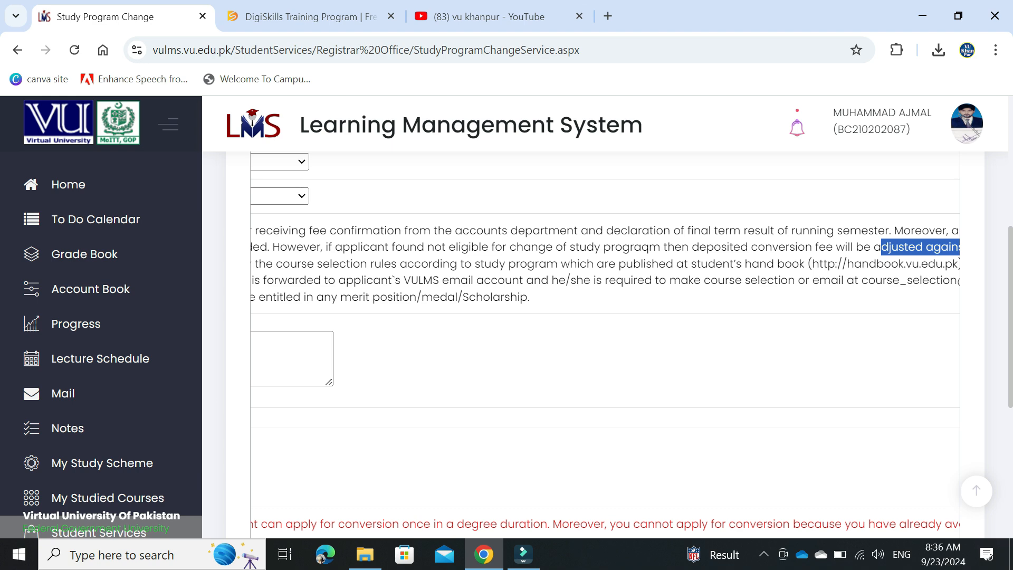
Check the earlier request's row, then go back over the form's current and new program fields, conversion notes and Reason box.
scroll(605, 343, down, 2)
scroll(605, 342, down, 4)
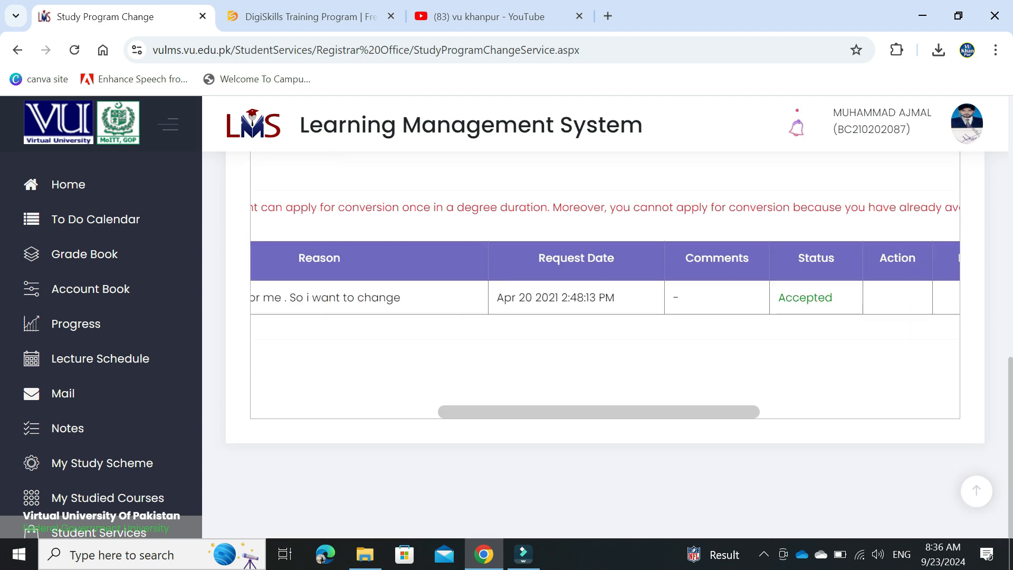
drag(598, 412, 411, 412)
scroll(605, 343, up, 6)
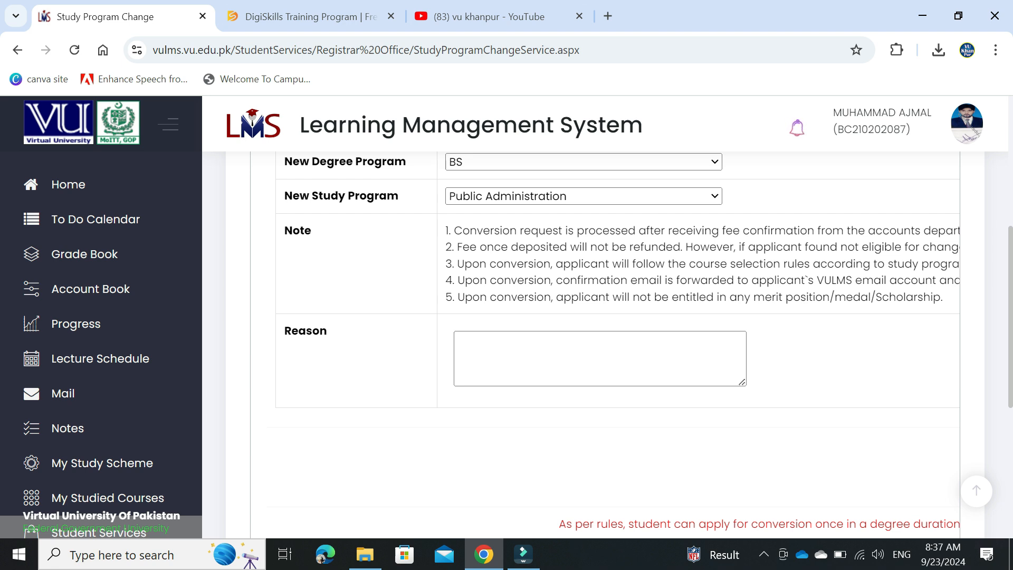
scroll(607, 343, down, 3)
scroll(607, 342, up, 4)
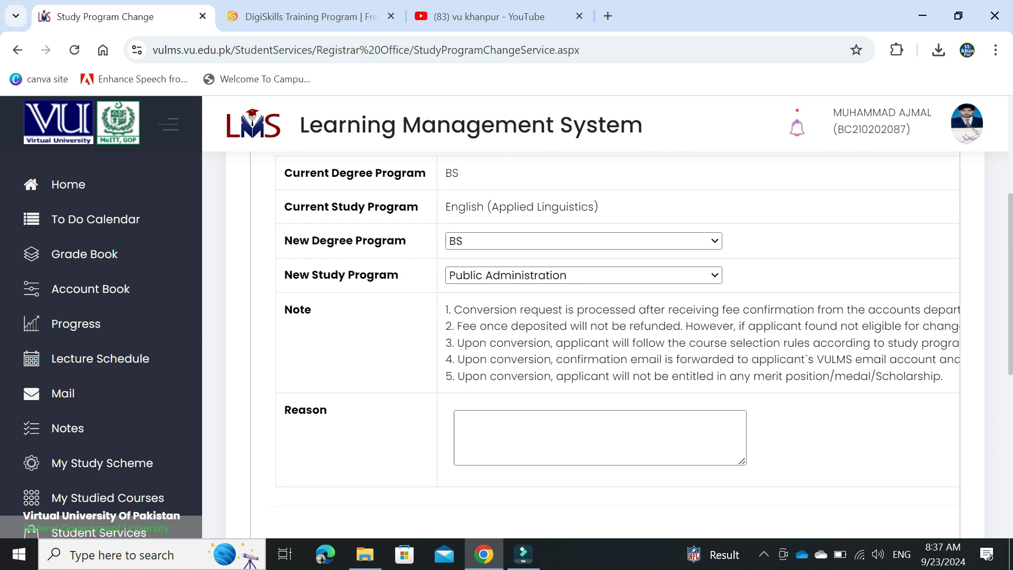
scroll(607, 343, up, 2)
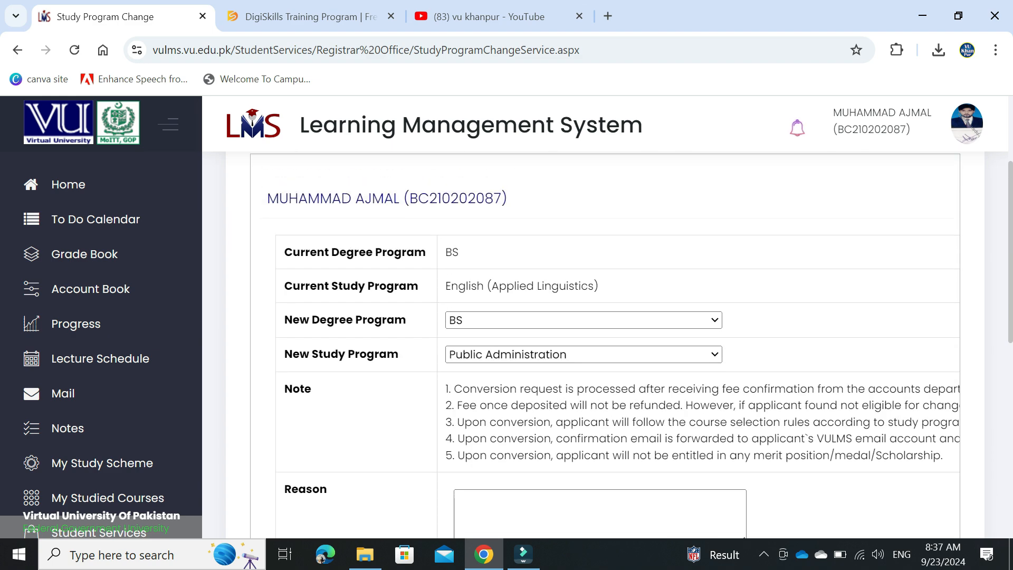
Review the earlier conversion request's program, reason, request date and comments columns below the form.
scroll(606, 343, down, 2)
scroll(606, 343, up, 4)
scroll(606, 342, down, 9)
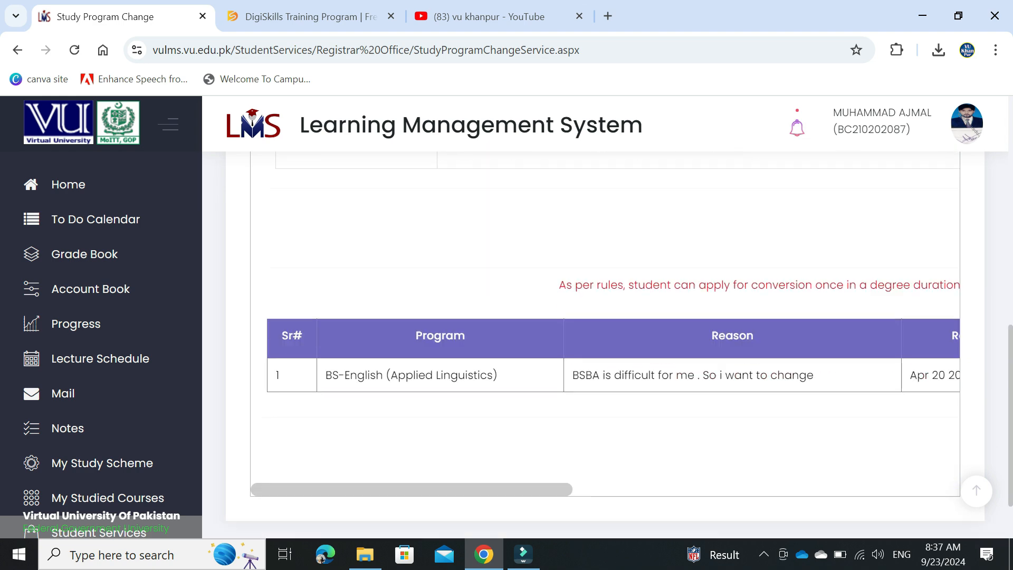
scroll(607, 343, down, 2)
scroll(607, 296, right, 4)
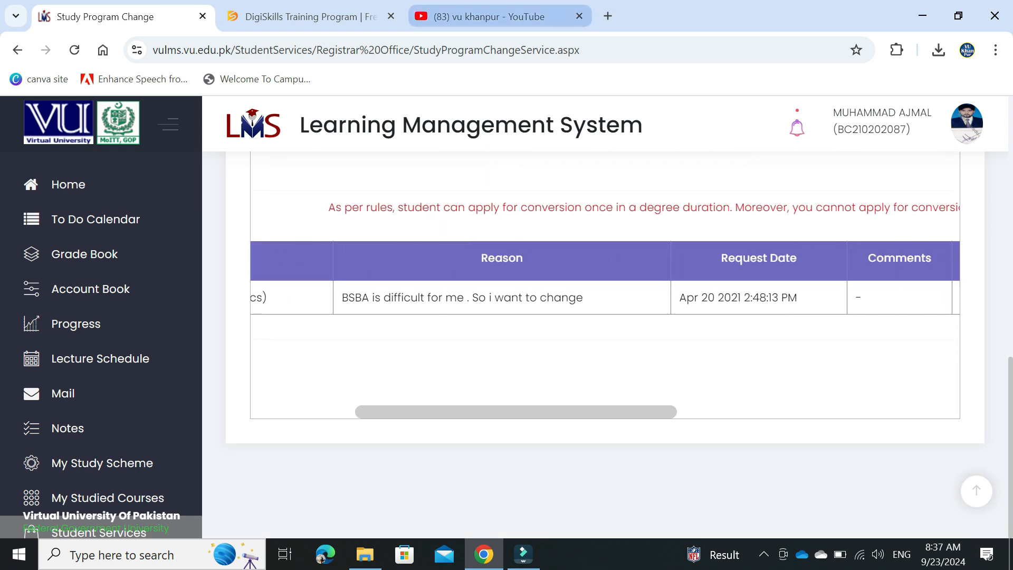
Open vu.edu.pk in a new browser tab and go to the Academic Calendar under the student information links.
key(ctrl+t)
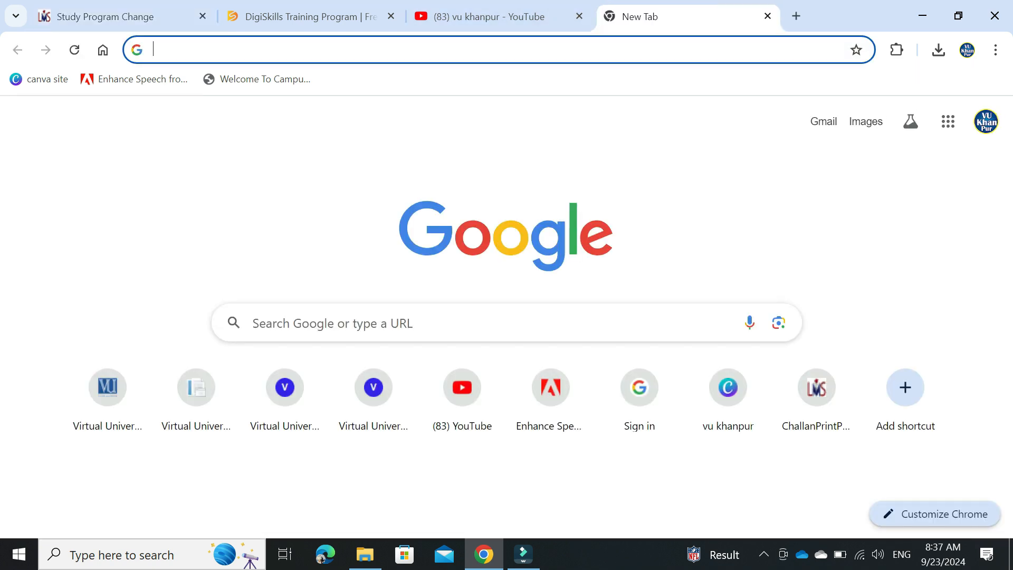
text(vu)
key(Return)
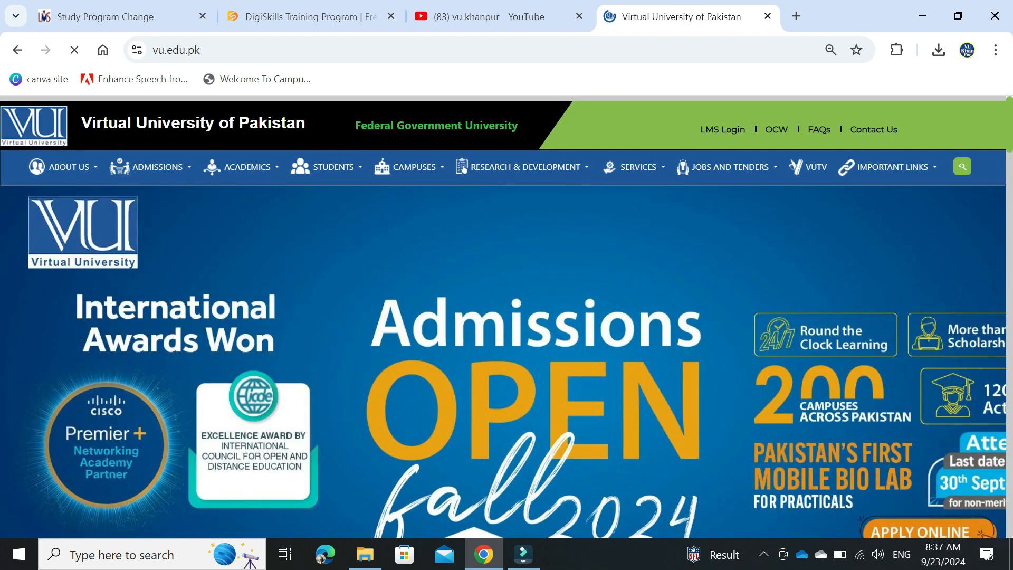
mouse_move(327, 167)
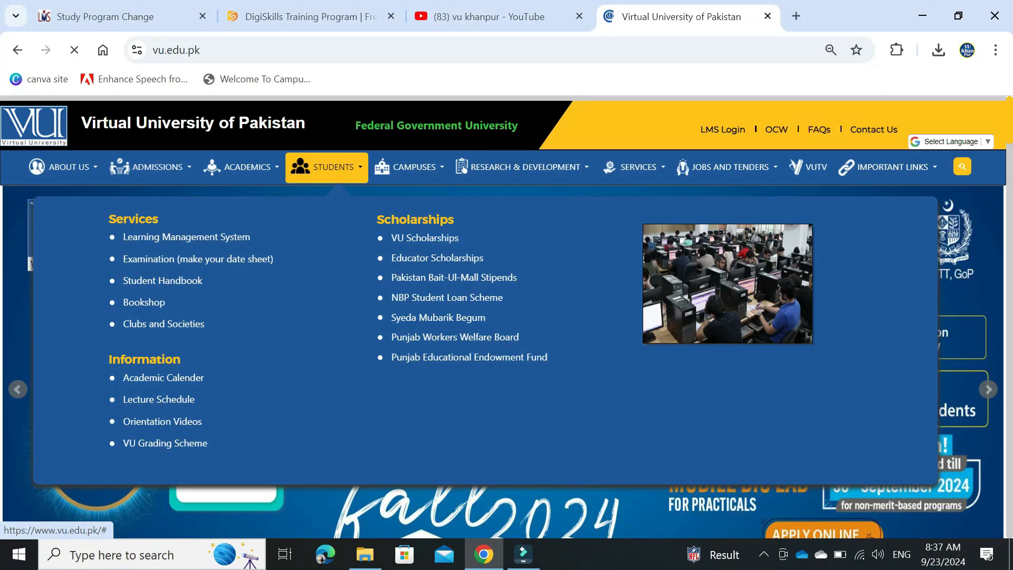
click(163, 377)
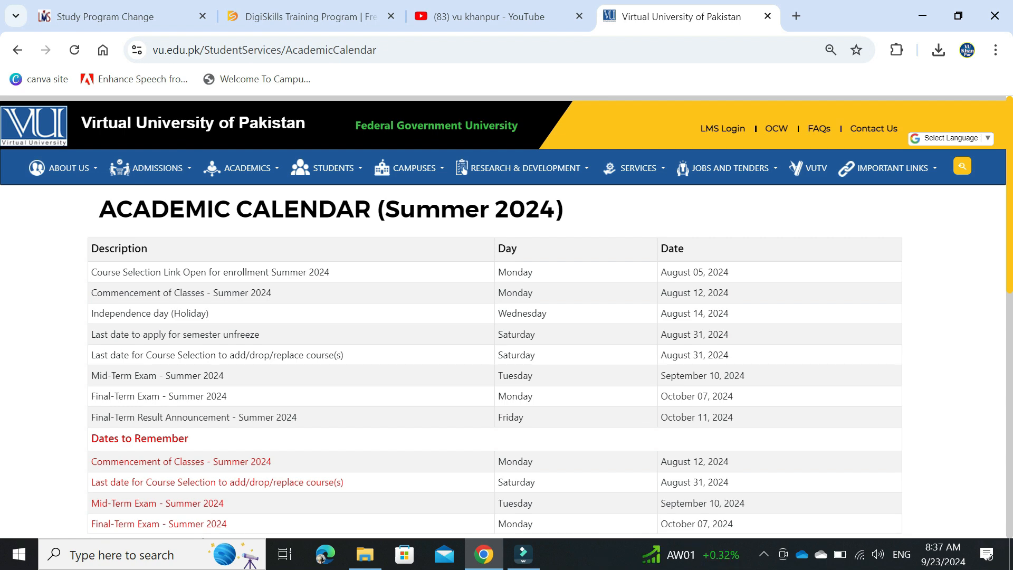
Examine the Summer 2024 academic calendar, including the final-term exam and result announcement entries and the Dates to Remember section.
scroll(506, 361, down, 4)
scroll(506, 362, up, 4)
scroll(507, 361, down, 3)
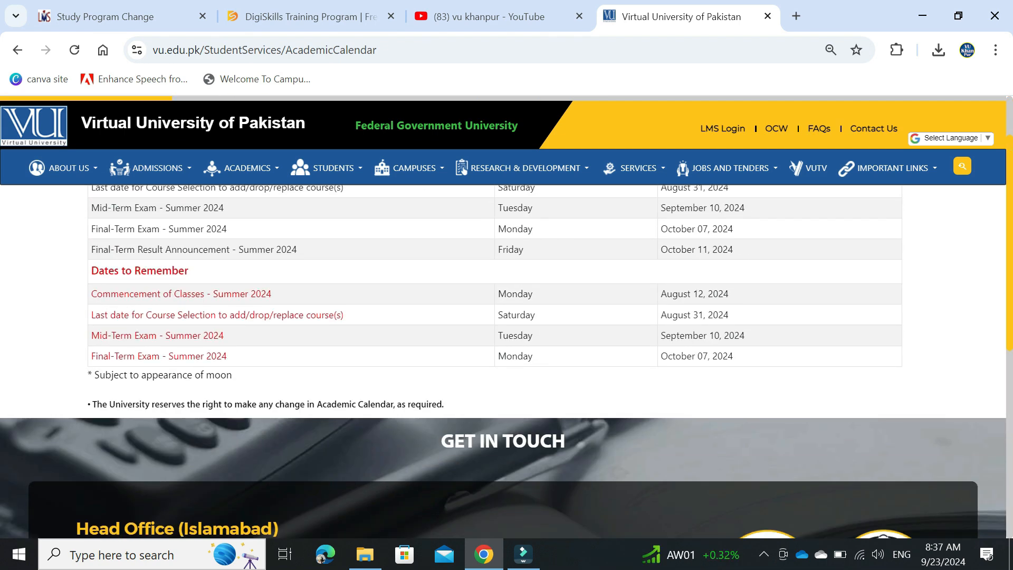
scroll(507, 361, up, 3)
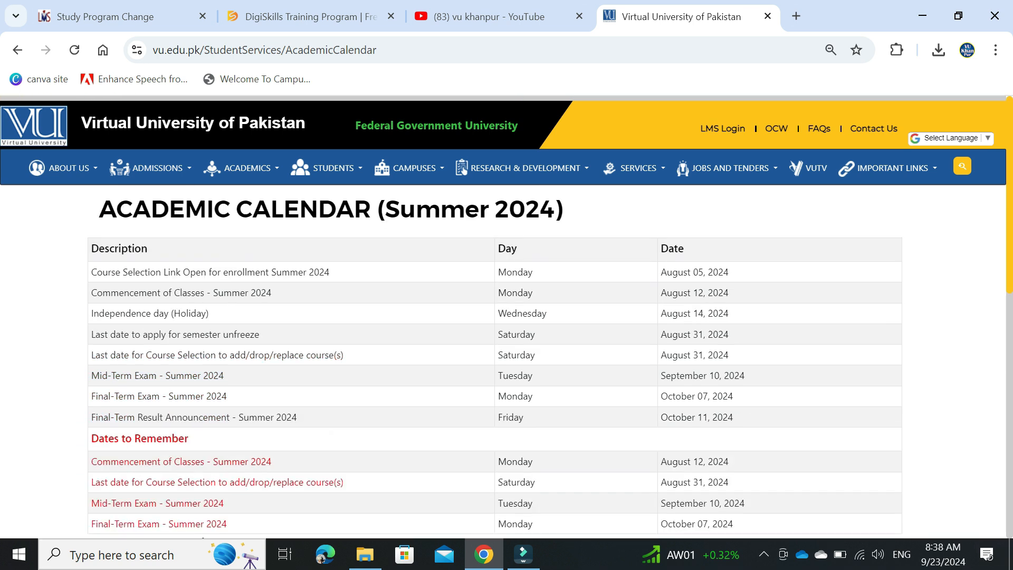
click(500, 17)
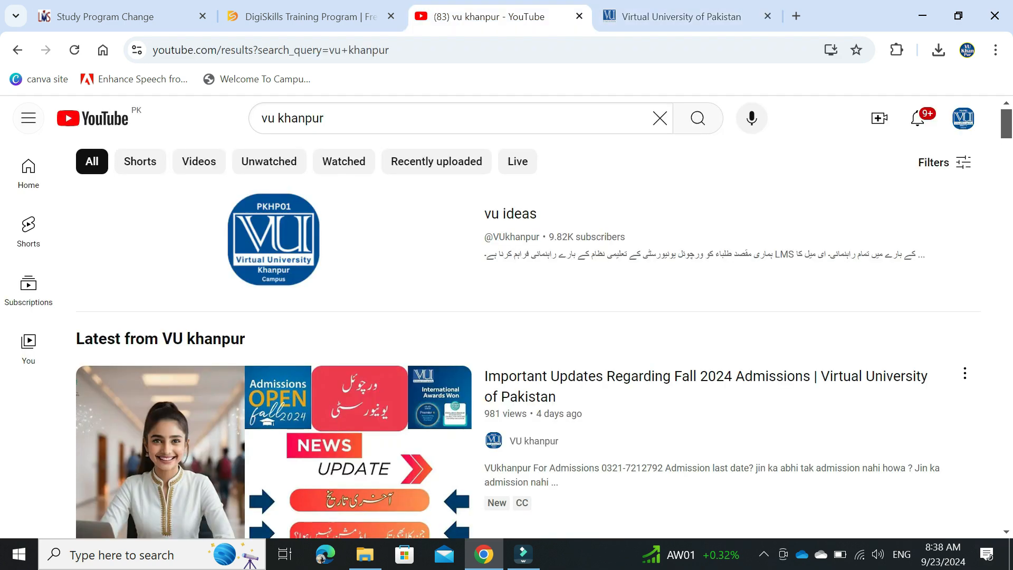
click(680, 16)
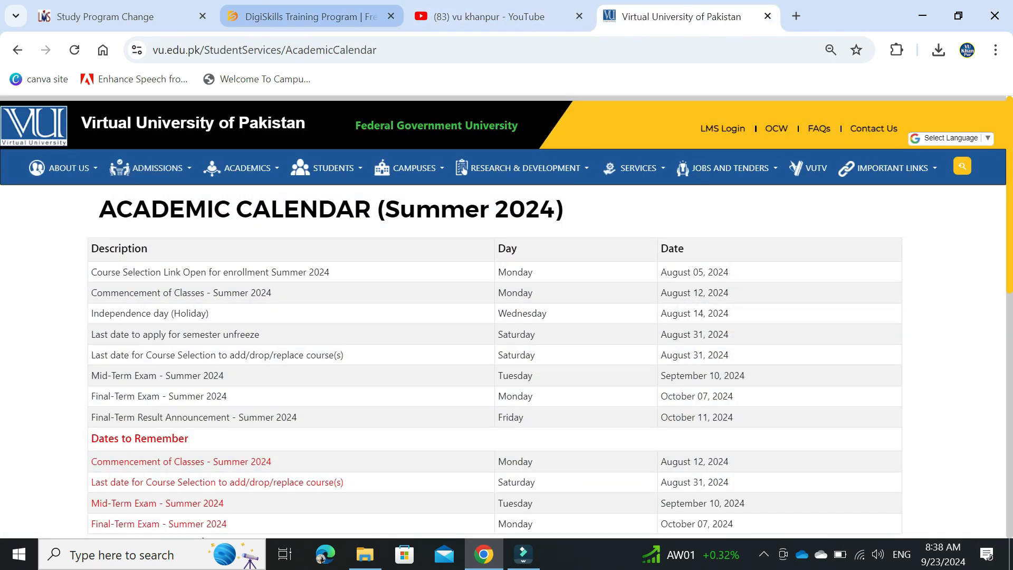
Return to the Study Program Change page and review the notes, the Reason box and the earlier request.
click(131, 17)
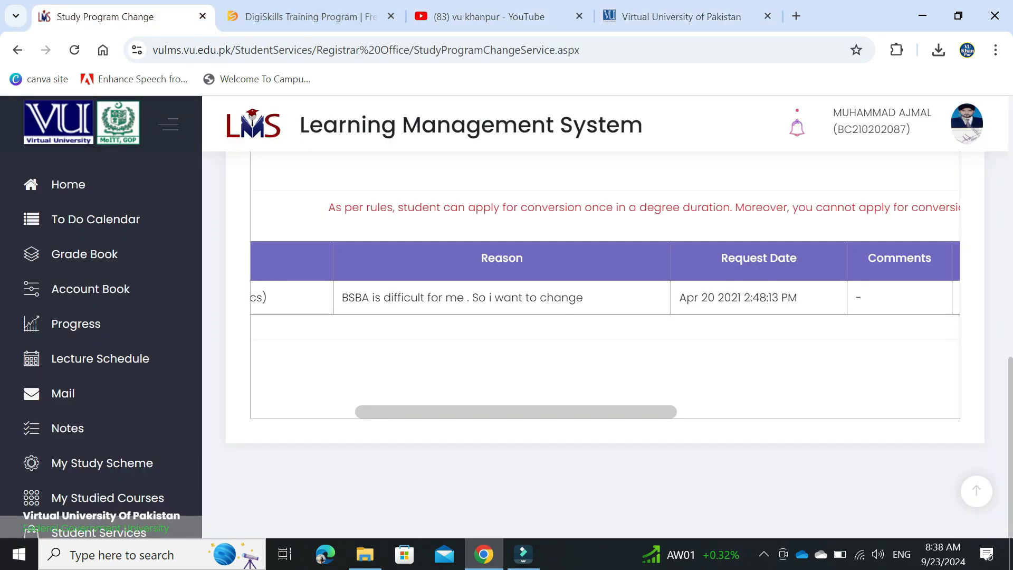
scroll(605, 316, up, 5)
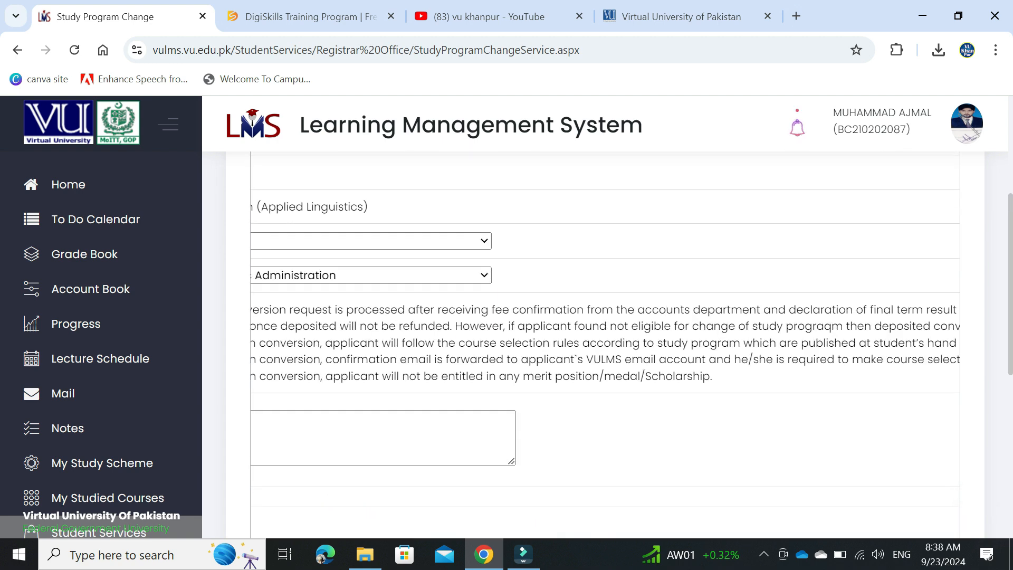
scroll(605, 333, down, 2)
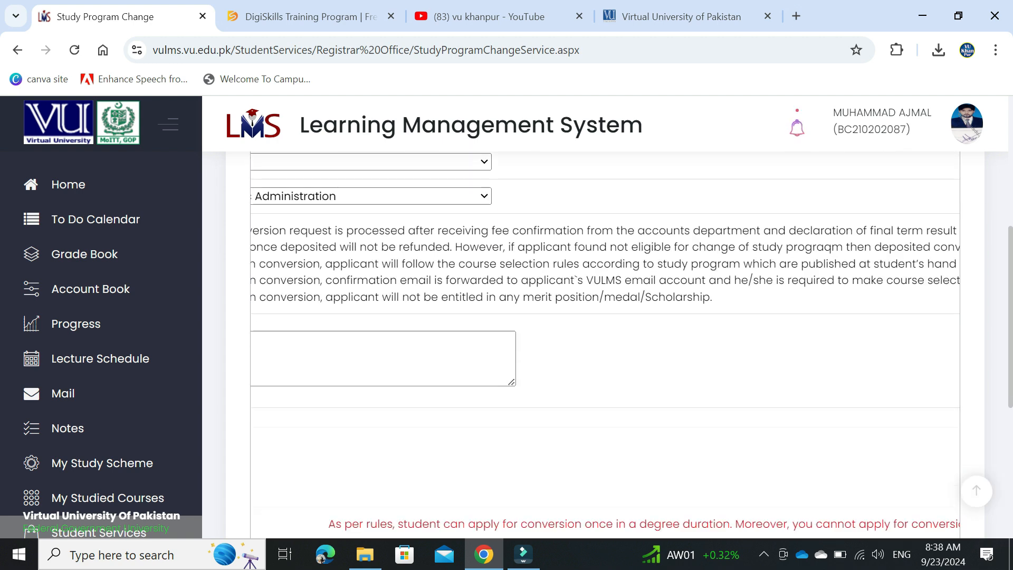
scroll(605, 342, down, 3)
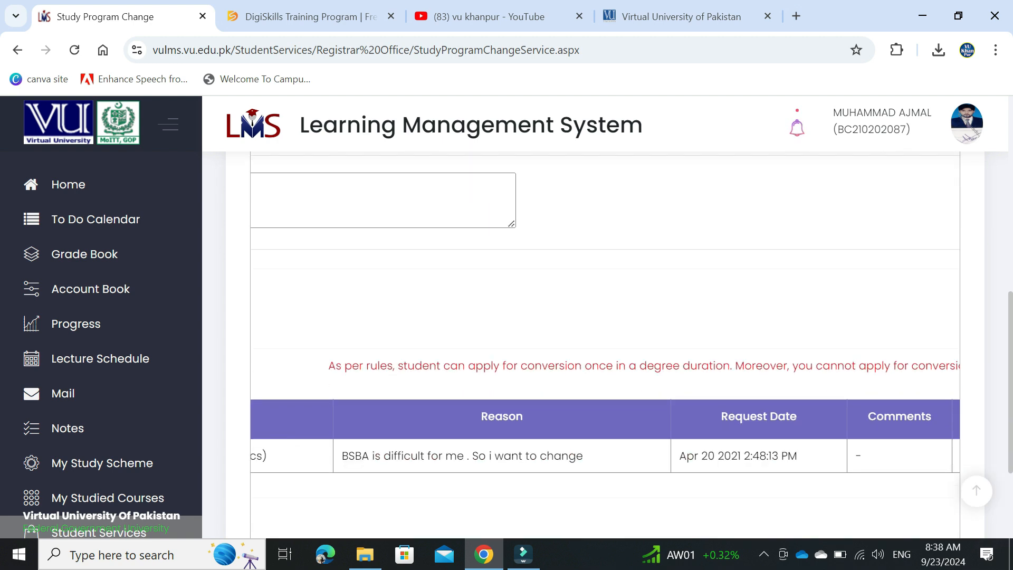
scroll(605, 344, up, 8)
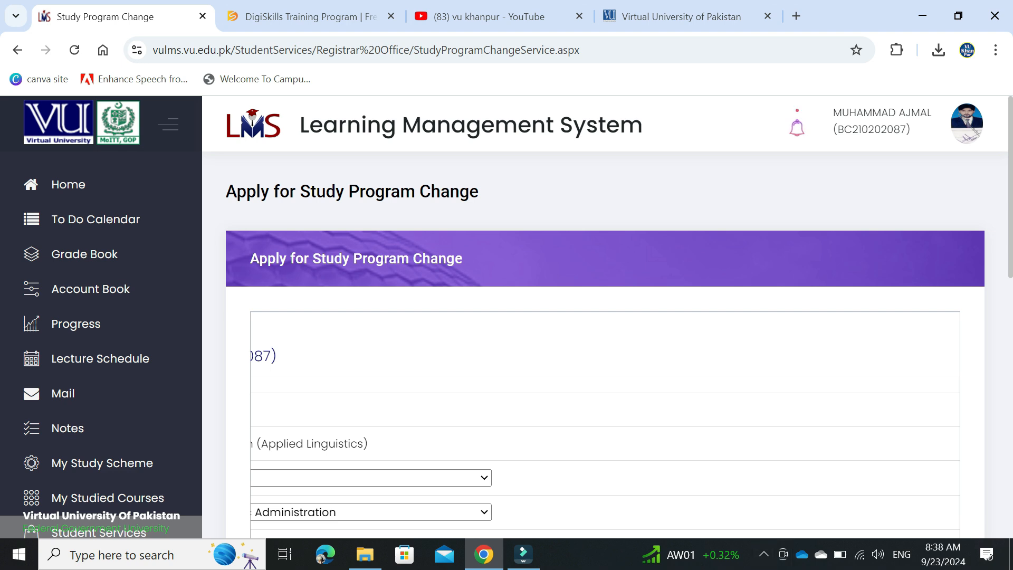
Switch to YouTube, open the vu ideas channel from the "vu khanpur" results, and look over its home page.
click(488, 17)
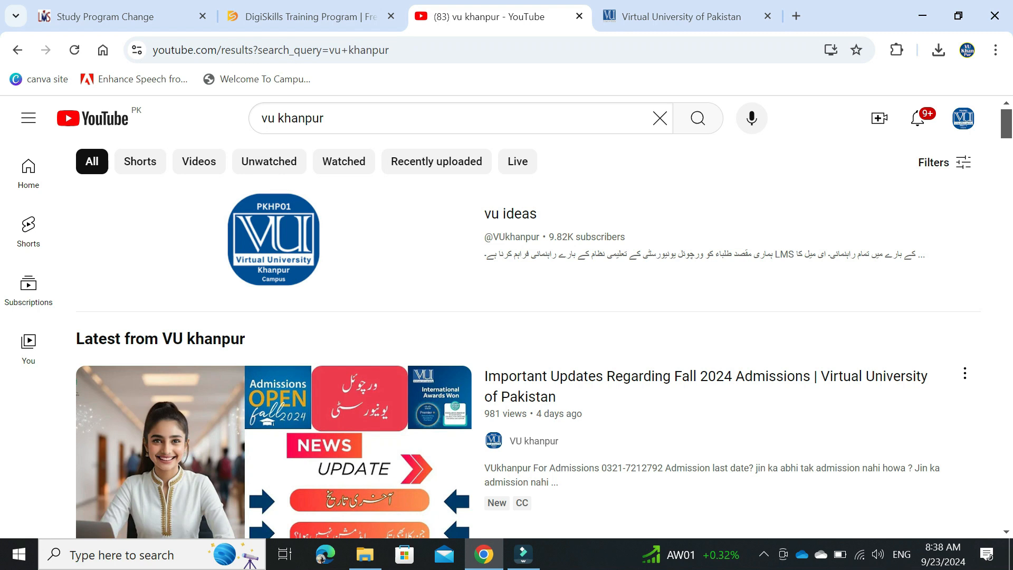
click(274, 239)
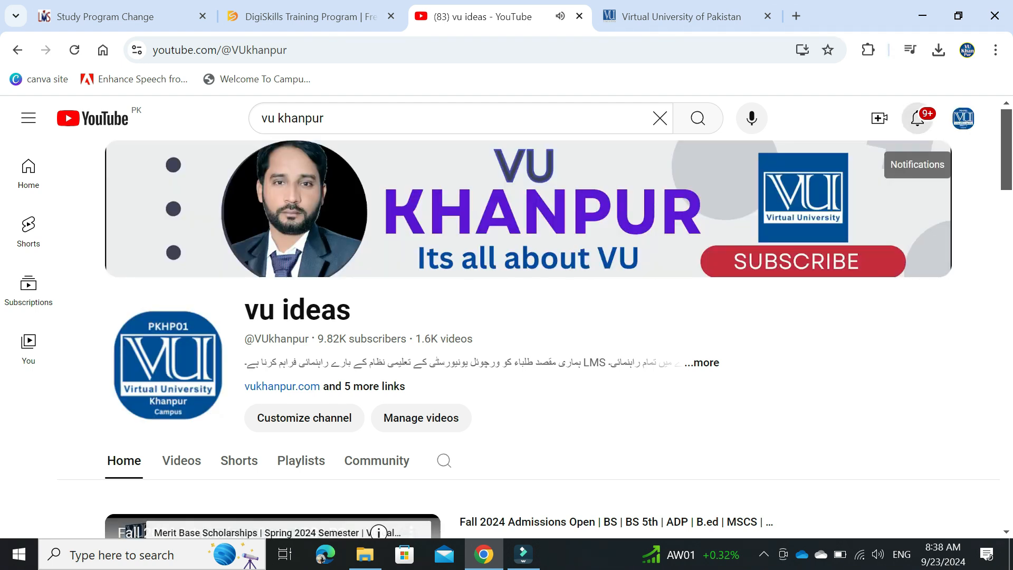
scroll(528, 316, down, 3)
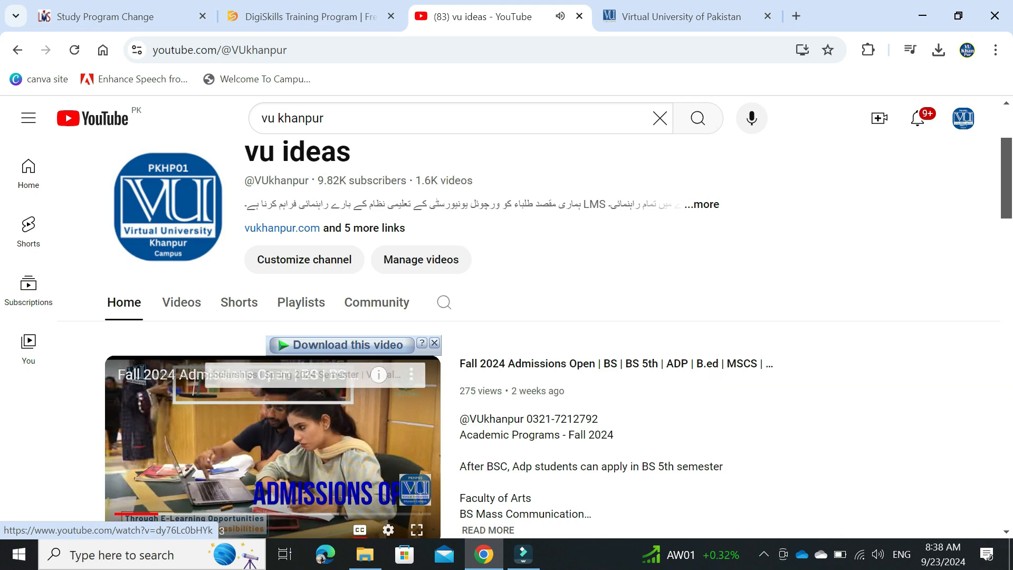
scroll(528, 317, down, 2)
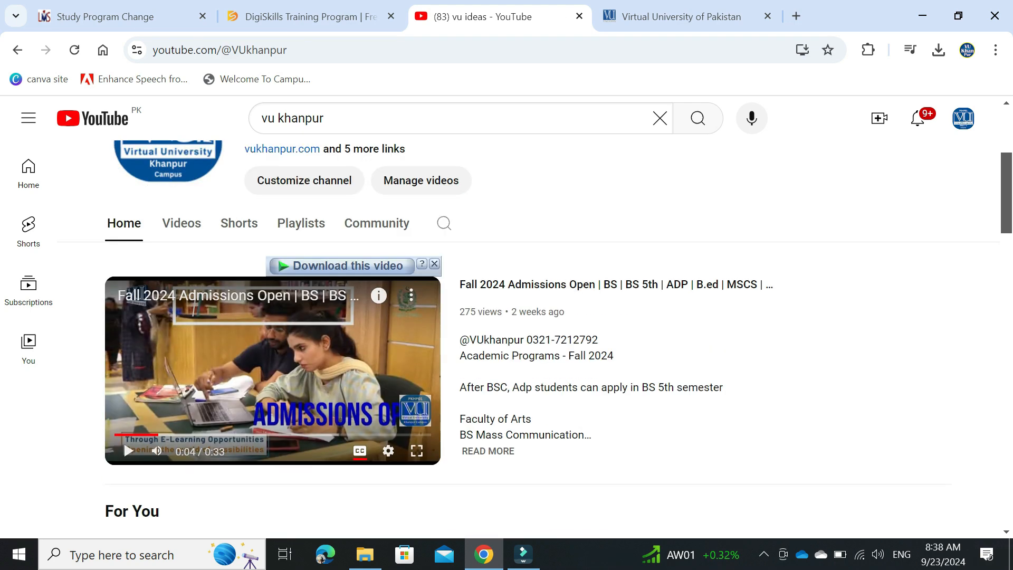
Check today's date in the system calendar, look over the channel page again, and return to the university's academic calendar.
click(943, 555)
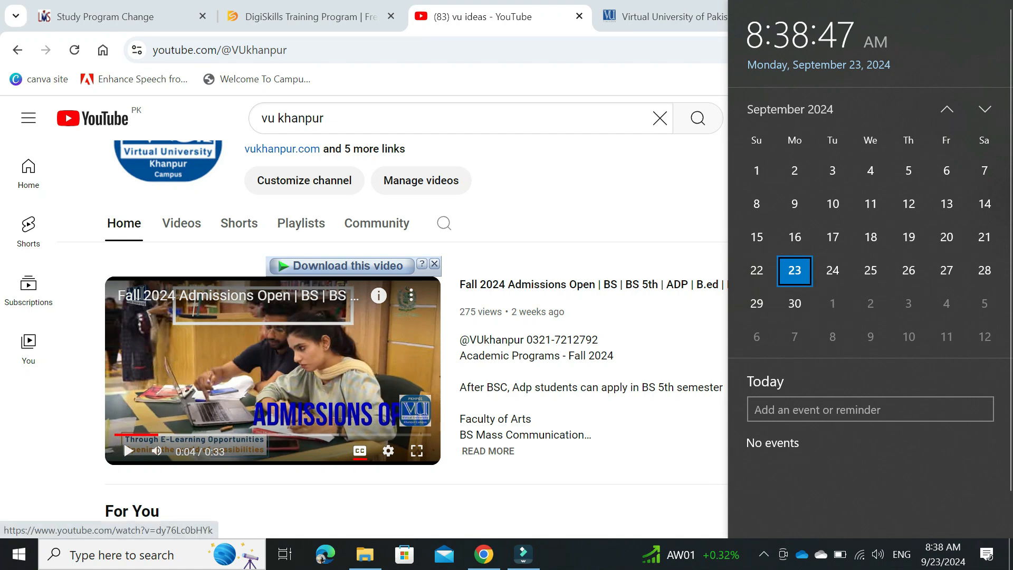
scroll(369, 343, down, 3)
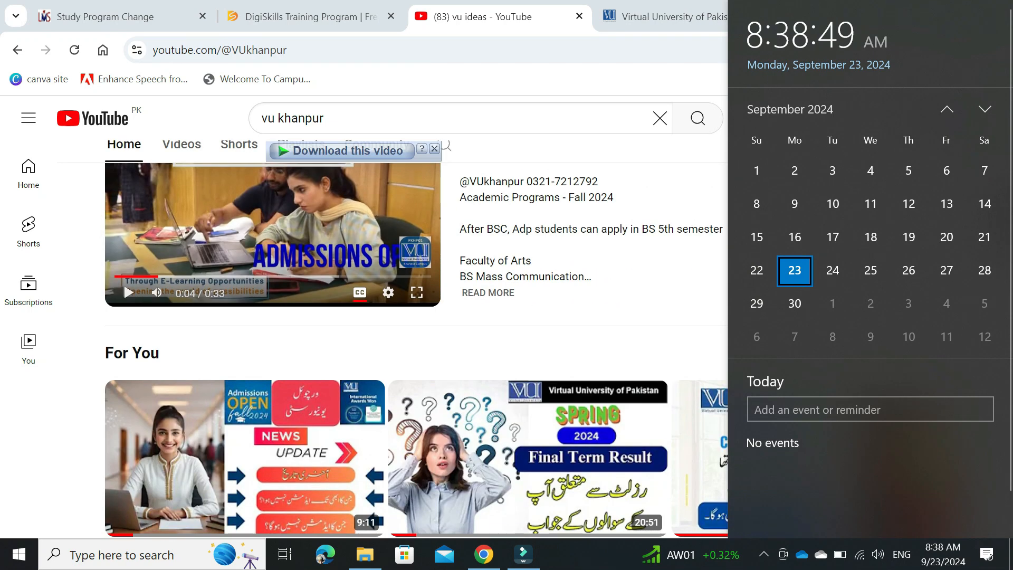
scroll(369, 343, up, 5)
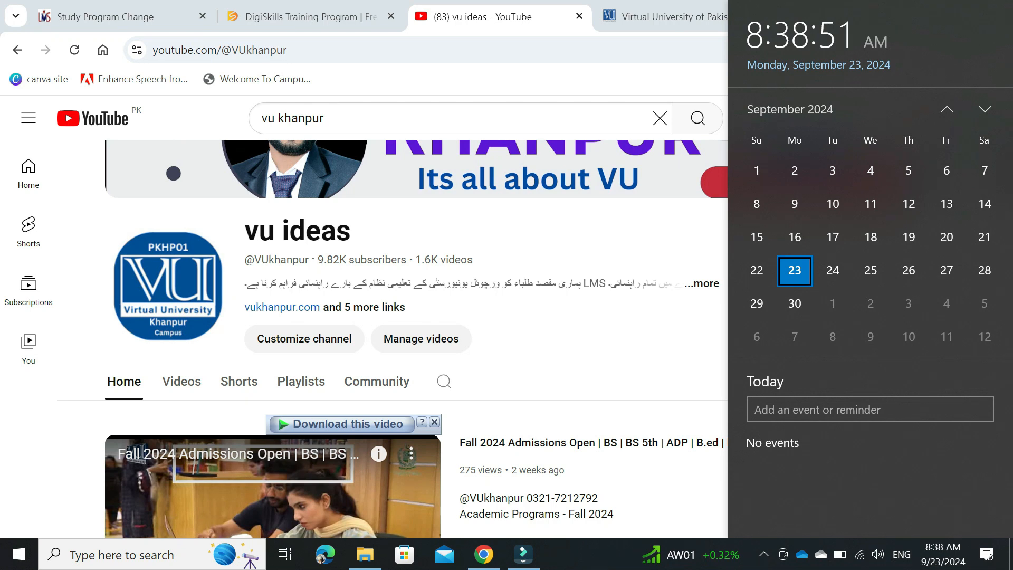
click(664, 17)
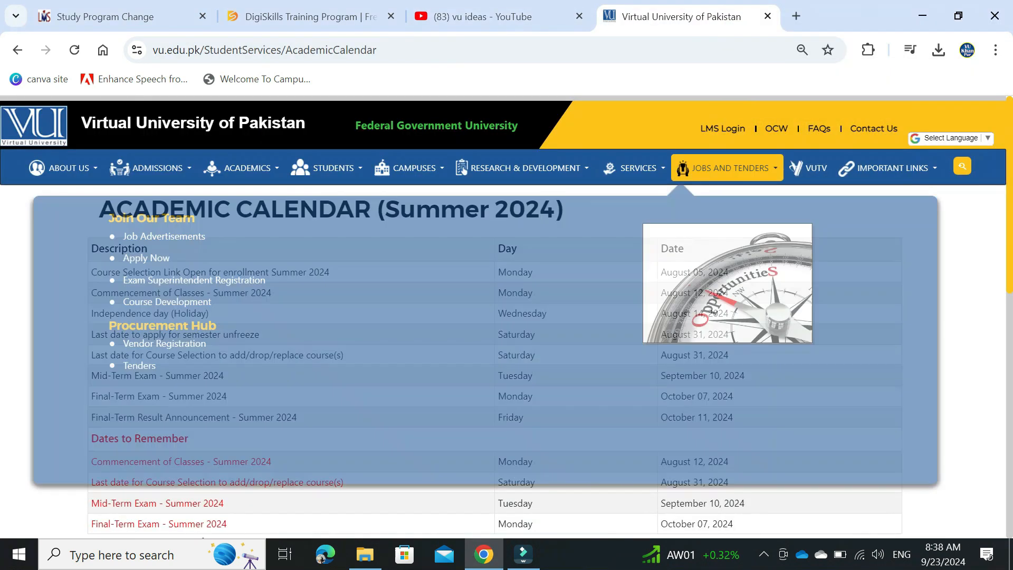